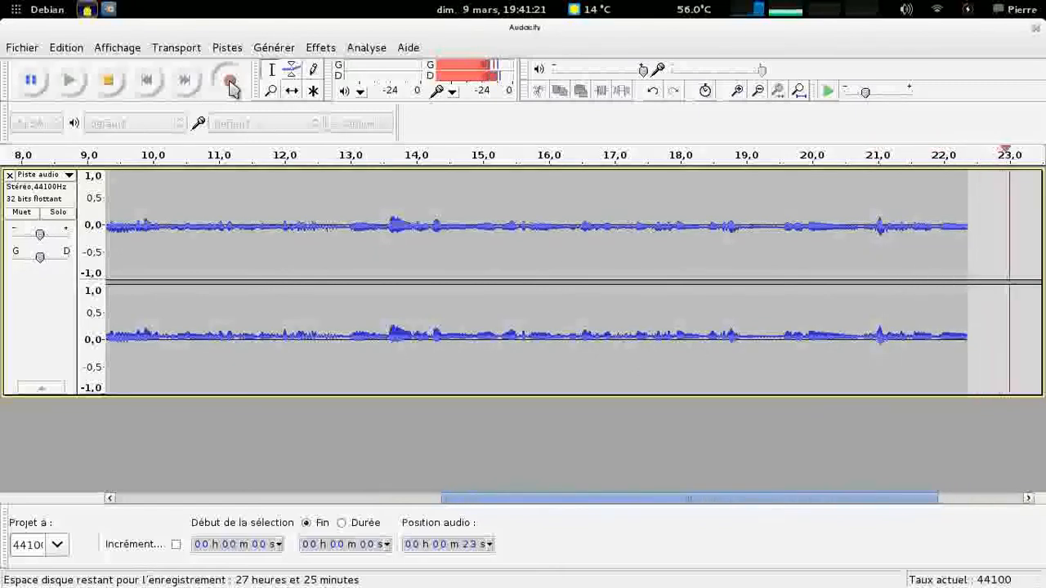
# - Switch to Blender, maximize its window, dismiss the splash screen and load the Video Editing screen layout
pyautogui.click(109, 9)
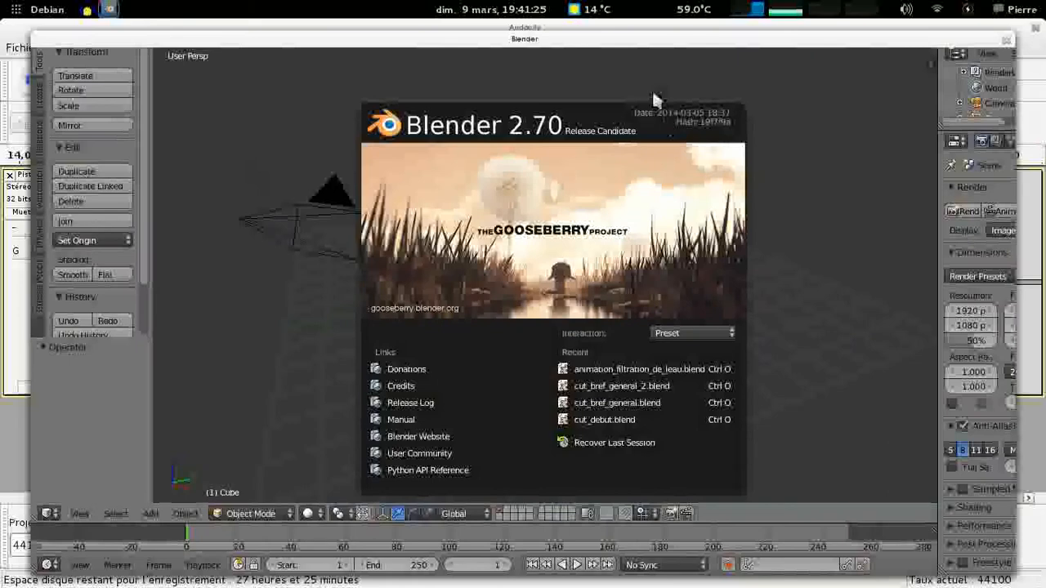
pyautogui.doubleClick(575, 38)
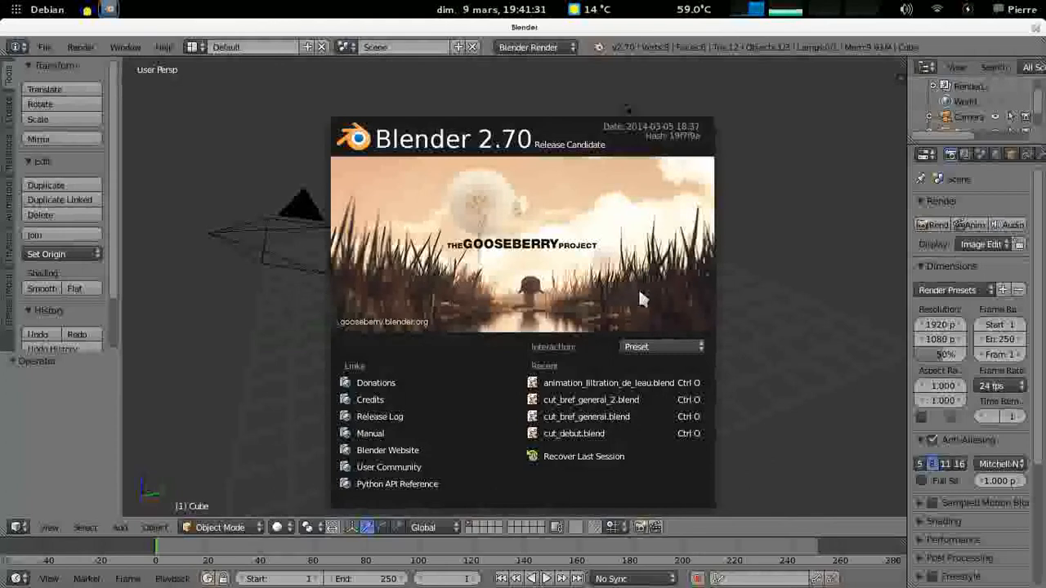
pyautogui.click(561, 238)
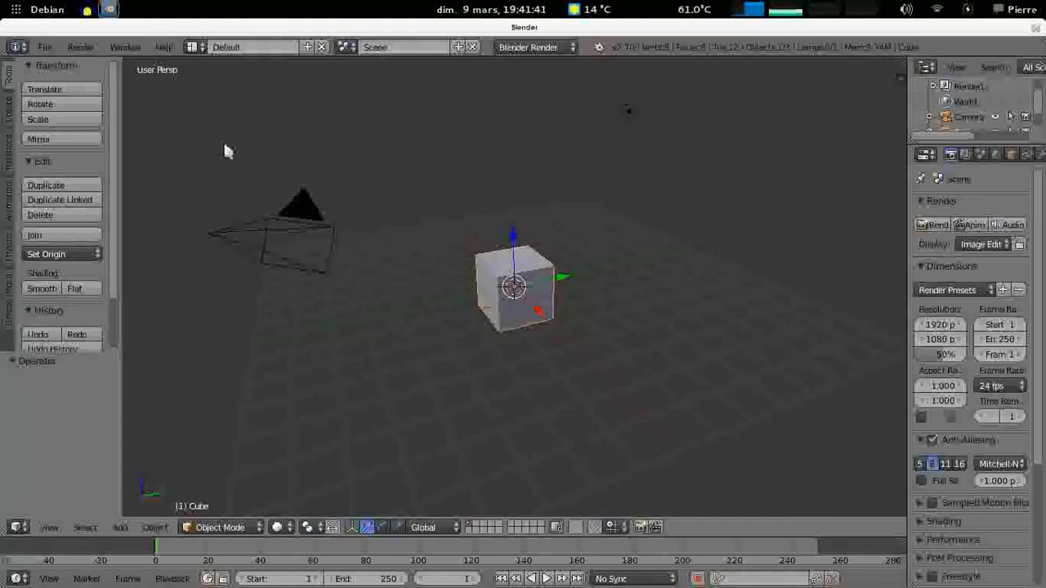
pyautogui.click(193, 48)
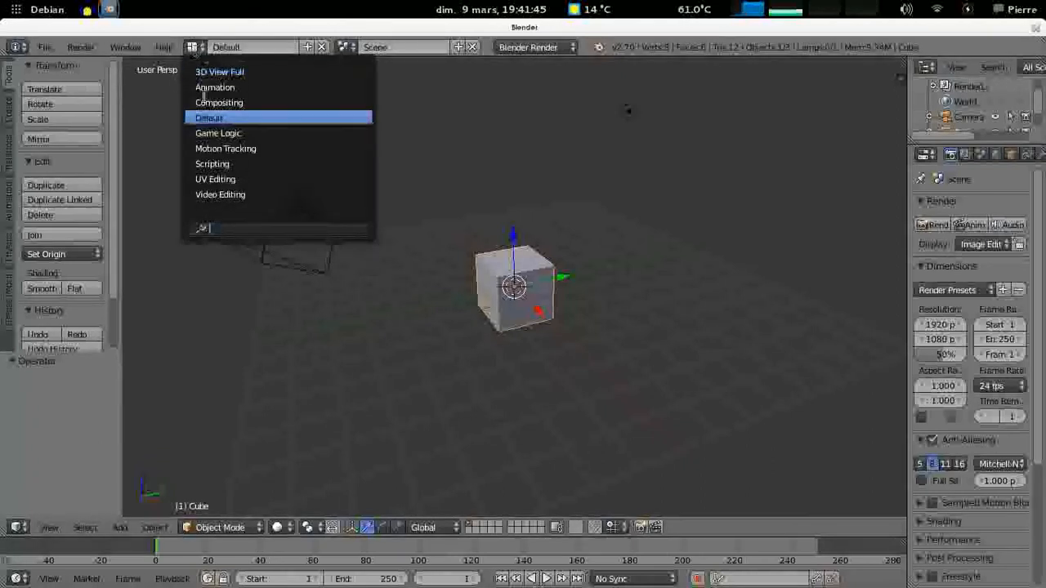
pyautogui.click(267, 192)
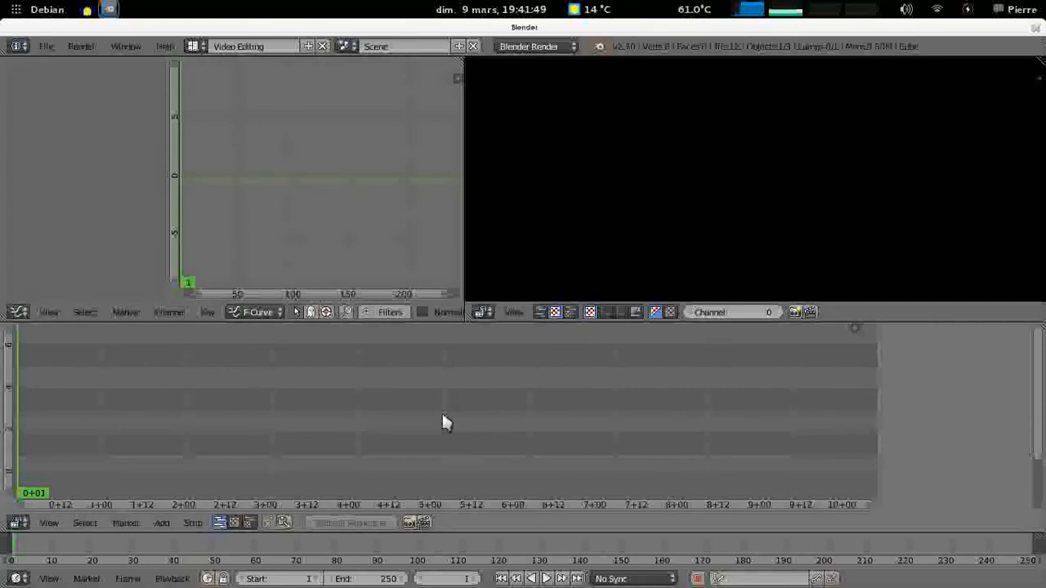
# - Add the movie GOPR0004.MP4 from the bref/rush/GoPro folder as a strip in the sequencer
pyautogui.hotkey('shift', 'a')
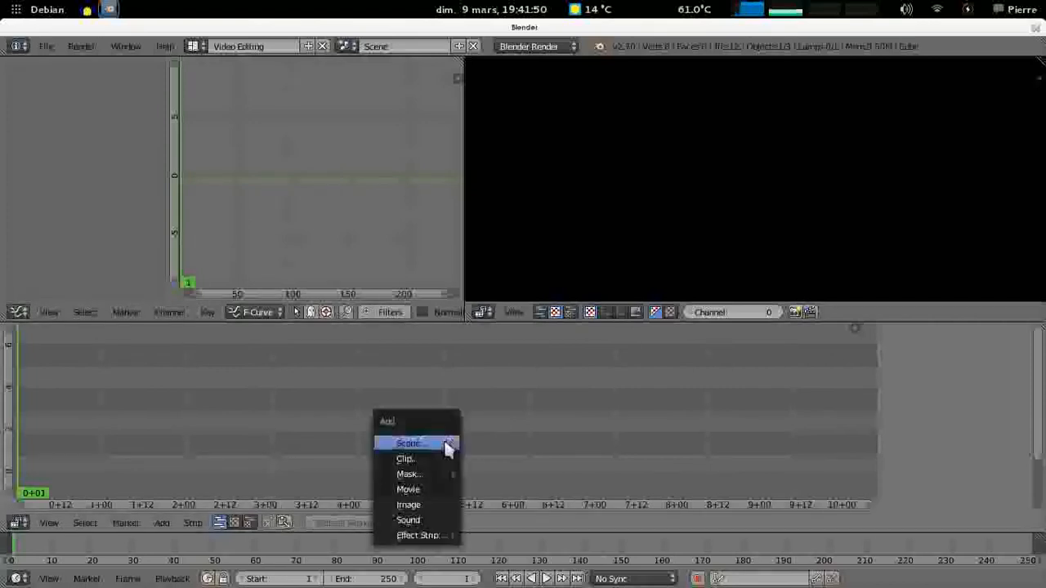
pyautogui.click(435, 488)
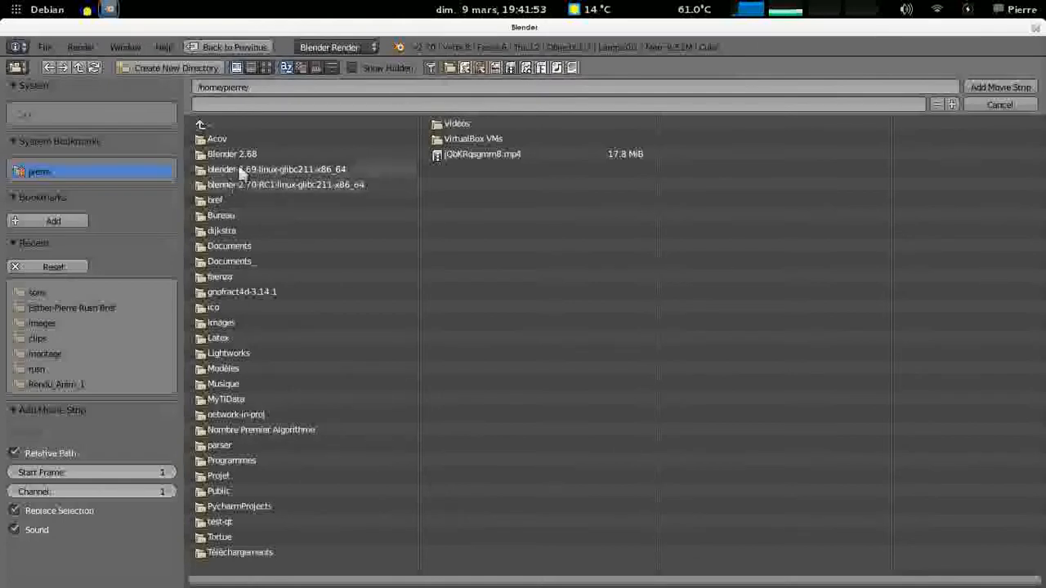
pyautogui.click(245, 200)
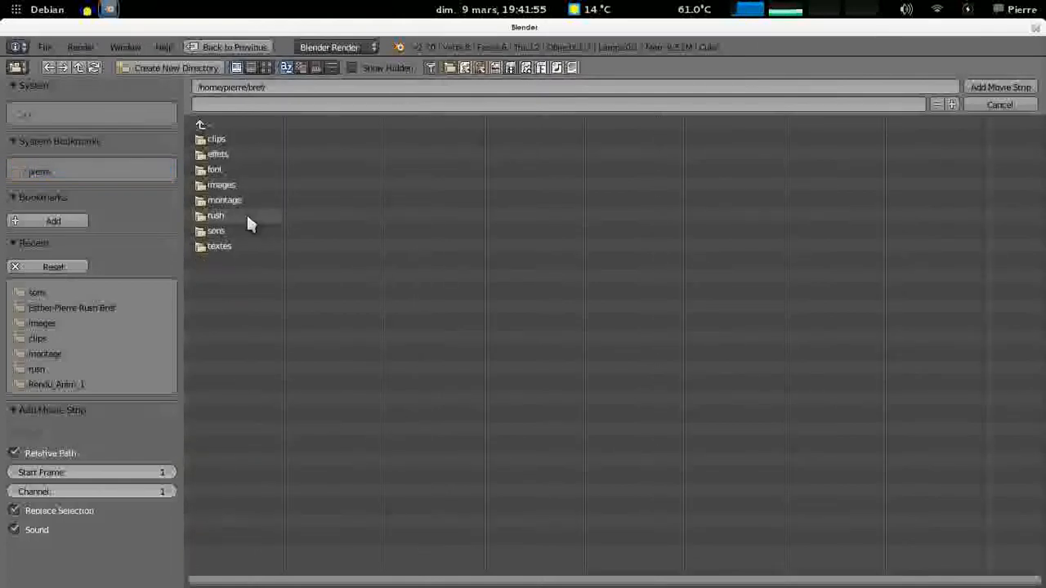
pyautogui.click(249, 217)
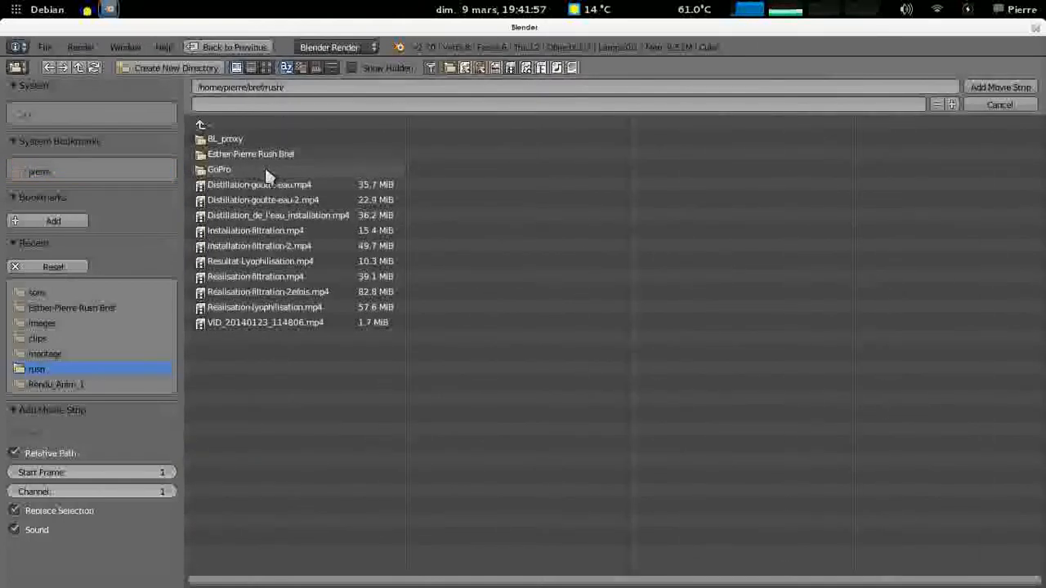
pyautogui.click(265, 167)
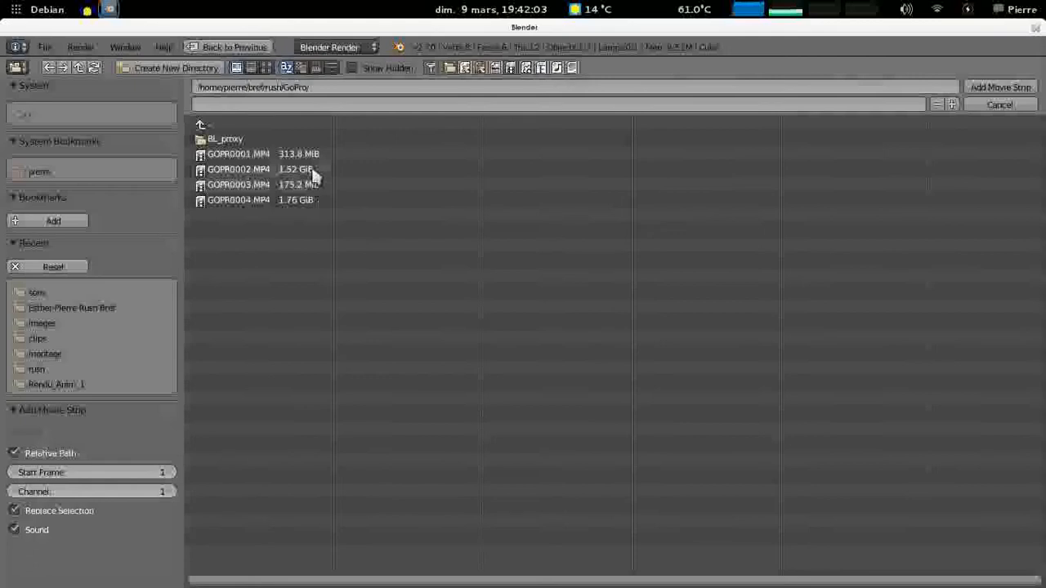
pyautogui.click(313, 202)
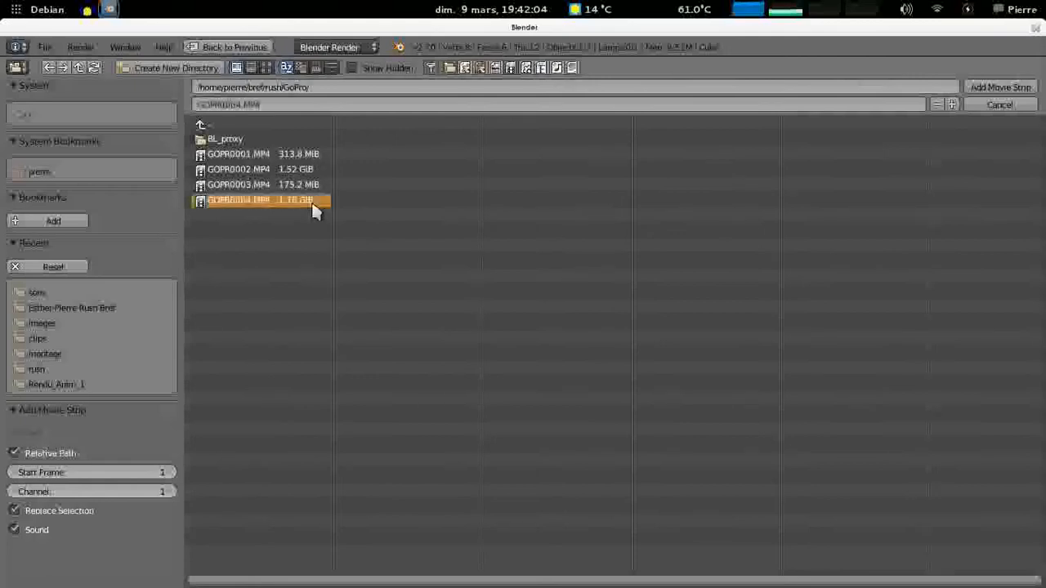
pyautogui.click(1011, 90)
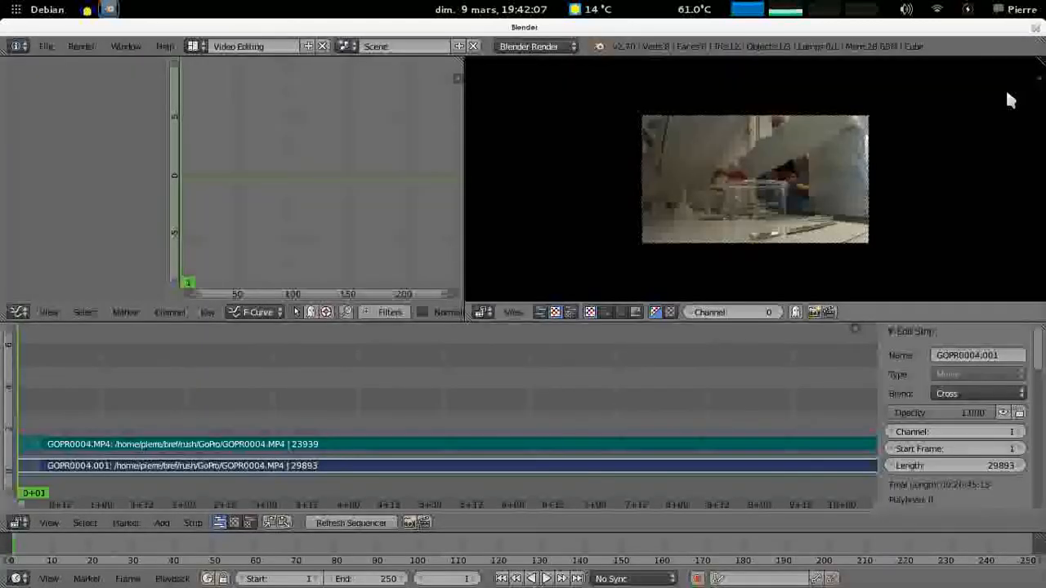
# - Raise the scene's end frame to 4027 so the playback range covers more of the movie strip
pyautogui.scroll(-5, 563, 379)
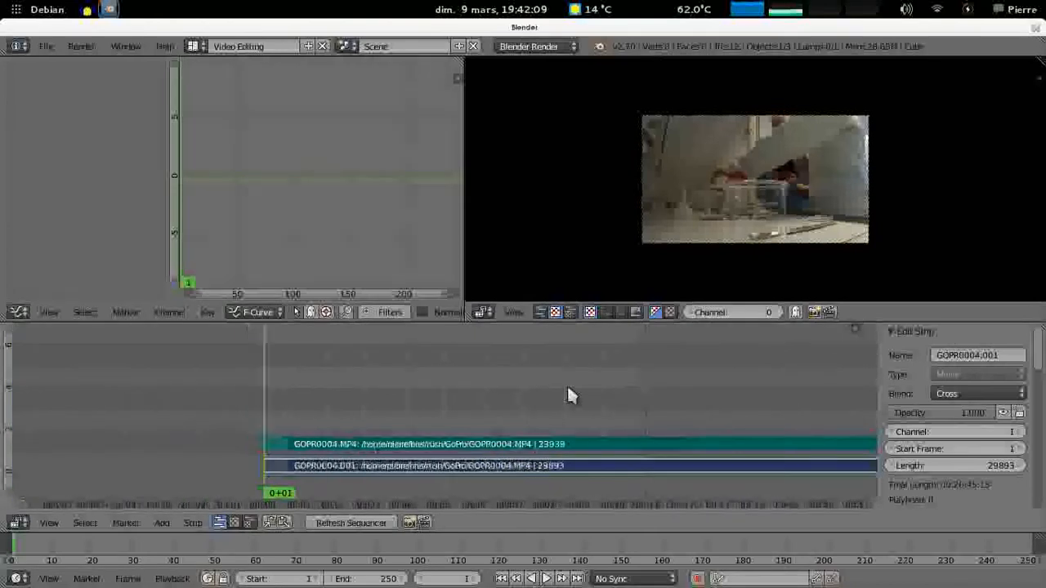
pyautogui.scroll(-3, 564, 388)
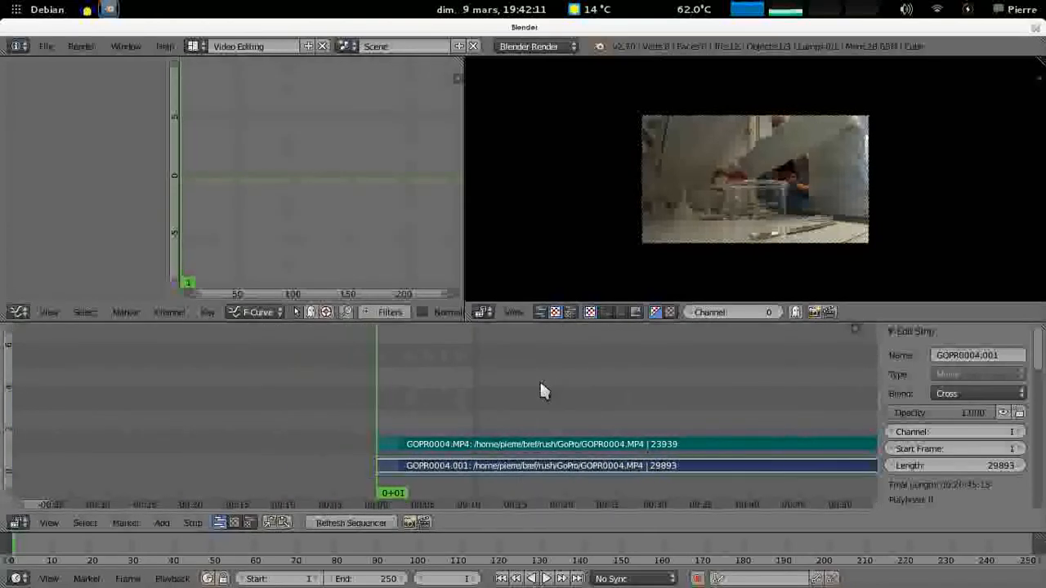
pyautogui.scroll(-8, 569, 353)
pyautogui.moveTo(572, 352); pyautogui.dragTo(435, 508, button='middle')
pyautogui.moveTo(605, 379); pyautogui.dragTo(518, 368, button='middle')
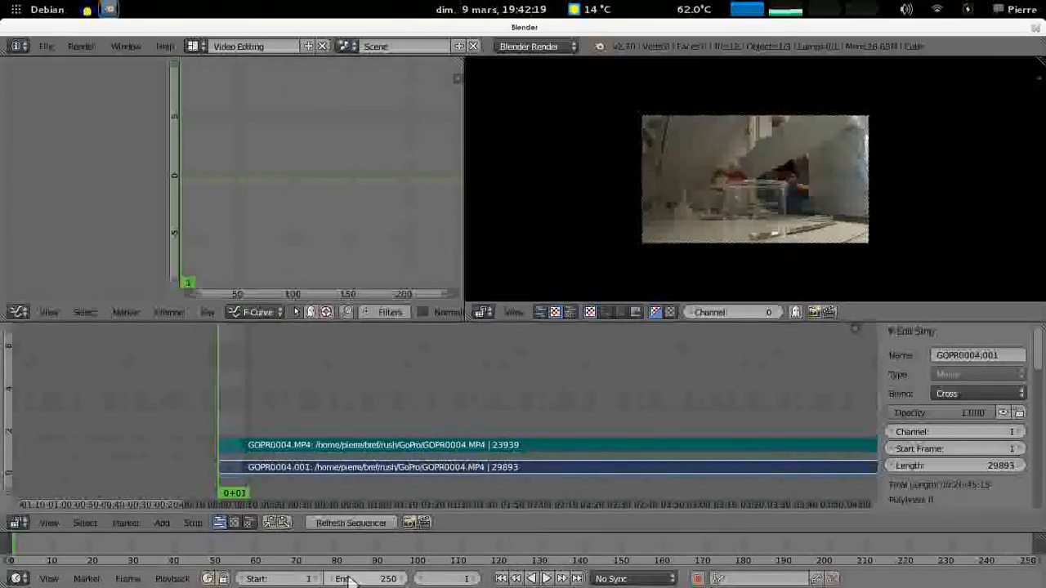
pyautogui.scroll(-3, 691, 408)
pyautogui.moveTo(650, 410); pyautogui.dragTo(481, 384, button='middle')
pyautogui.moveTo(368, 578); pyautogui.dragTo(482, 578)
pyautogui.moveTo(351, 579); pyautogui.dragTo(474, 579)
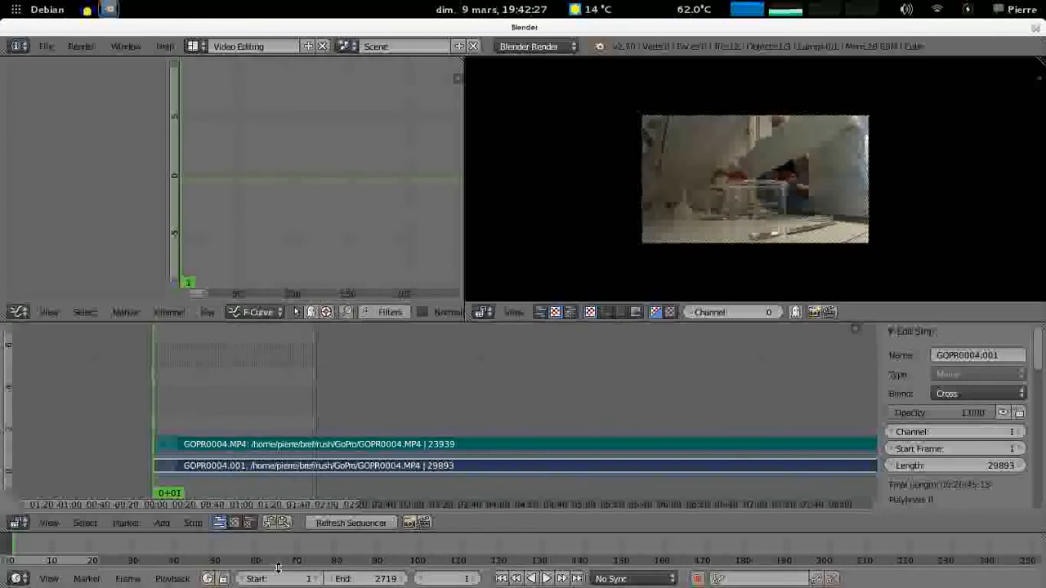
pyautogui.moveTo(347, 579); pyautogui.dragTo(400, 579)
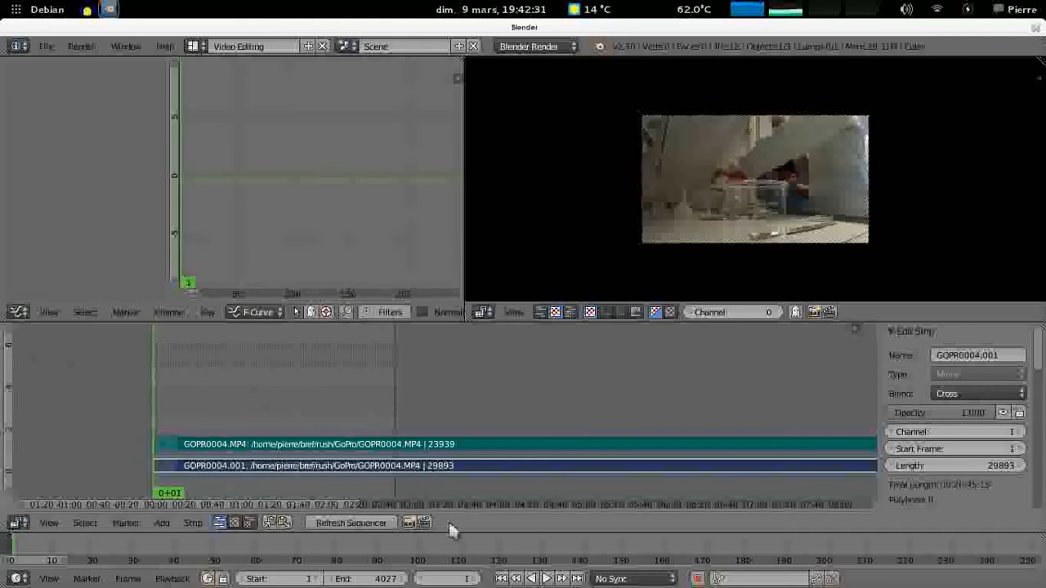
# - Set the scene's end frame to 10000
pyautogui.click(364, 579)
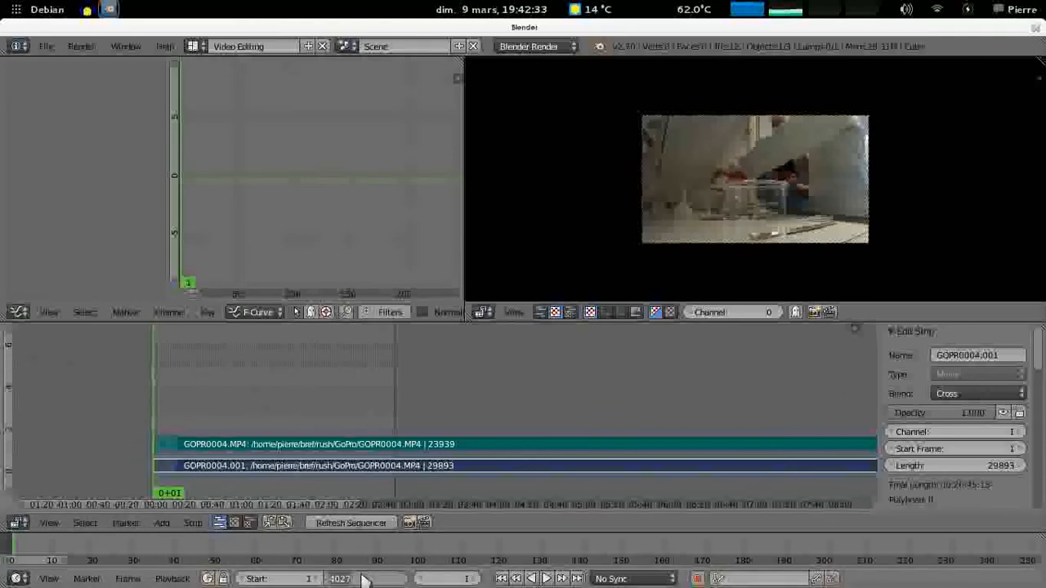
pyautogui.write('10000')
pyautogui.press('Return')
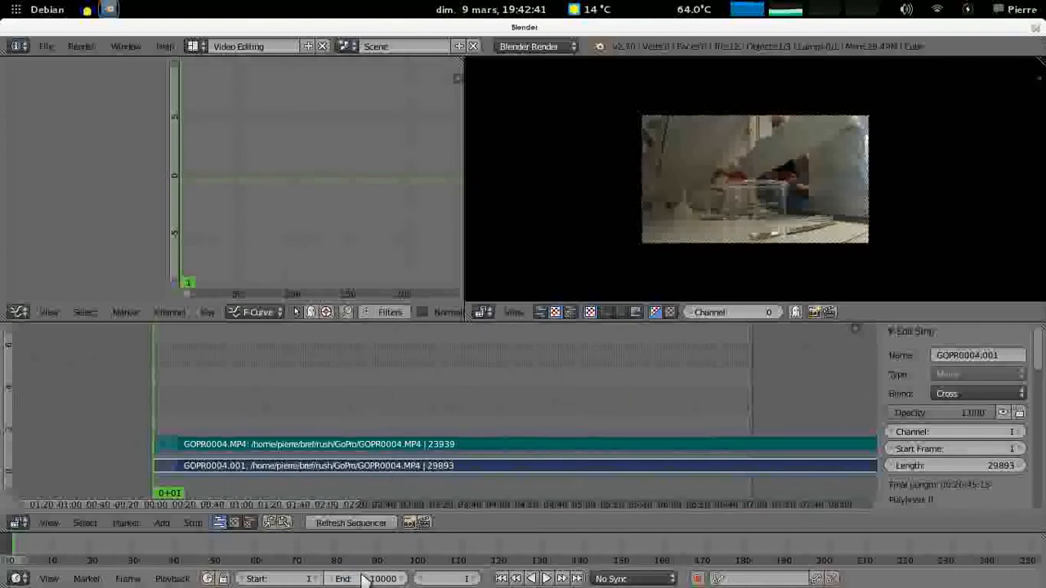
# - Scrub through the GOPR0004 clip and preview its playback for a few seconds starting from frame 5000
pyautogui.click(492, 401)
pyautogui.scroll(2, 531, 394)
pyautogui.scroll(2, 531, 394)
pyautogui.moveTo(604, 408); pyautogui.dragTo(482, 417)
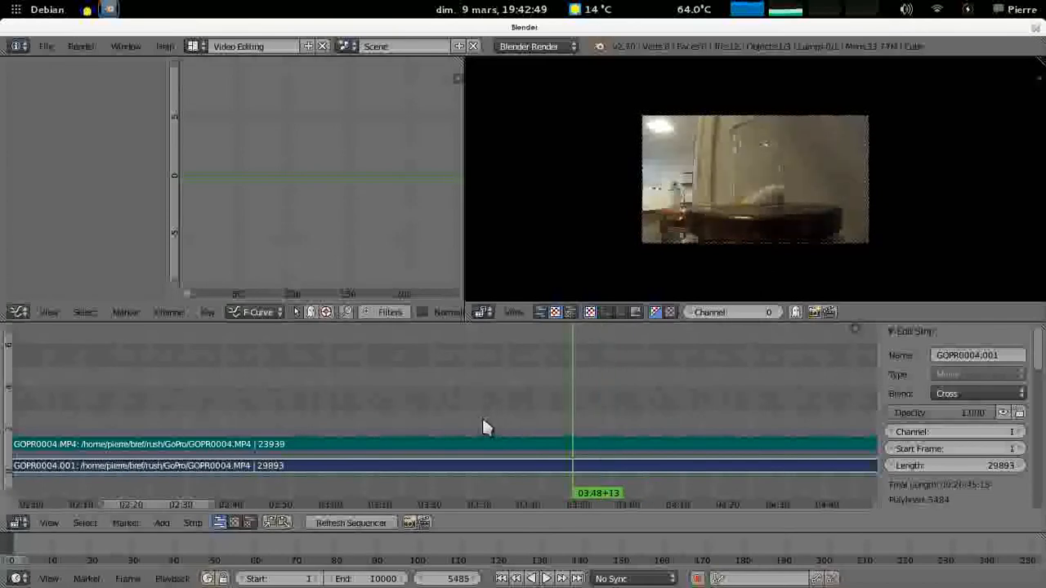
pyautogui.moveTo(589, 396); pyautogui.dragTo(366, 392)
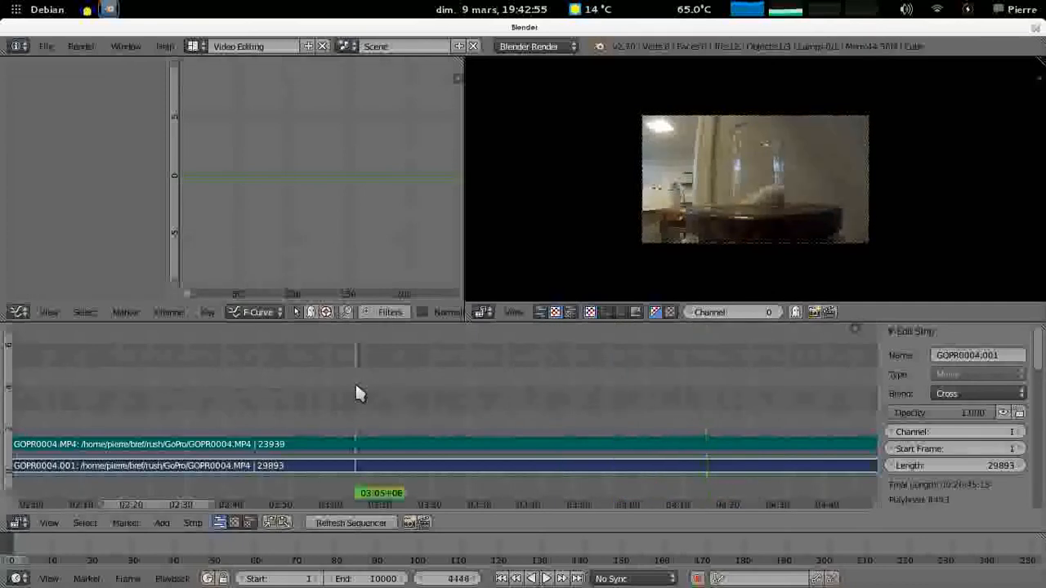
pyautogui.moveTo(452, 391); pyautogui.dragTo(515, 398)
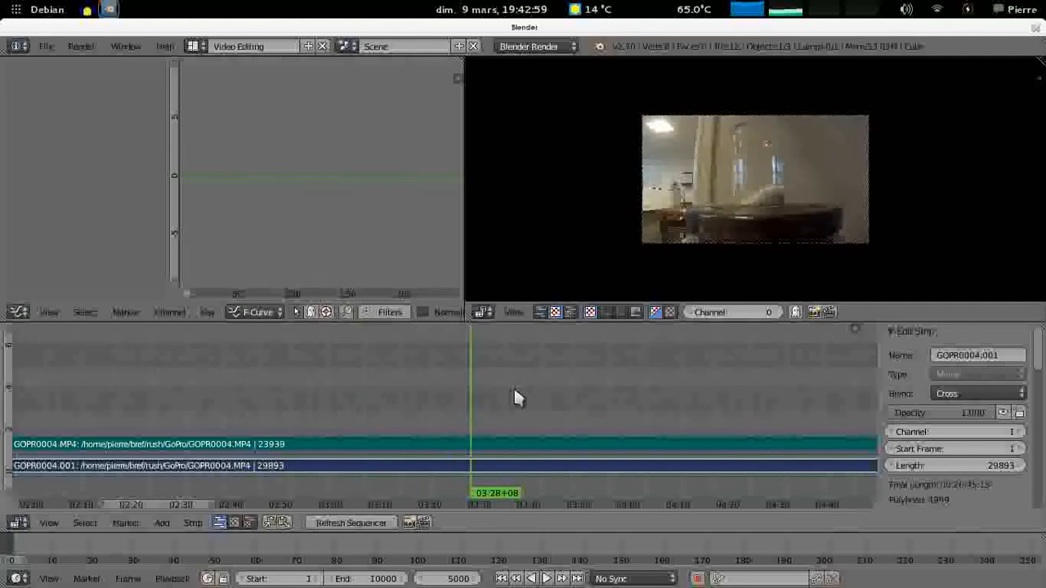
pyautogui.hotkey('alt', 'a')
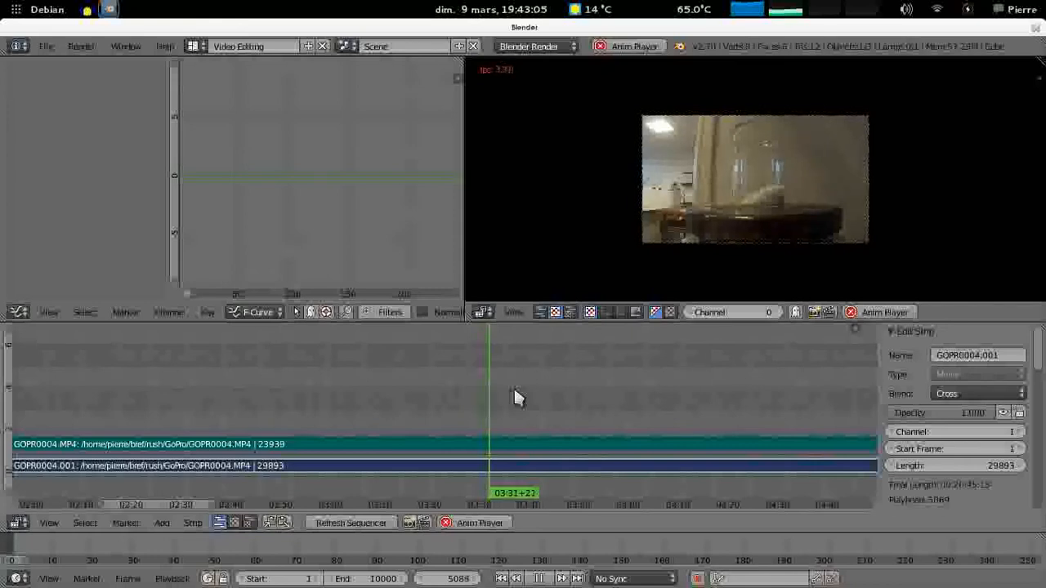
pyautogui.hotkey('alt', 'a')
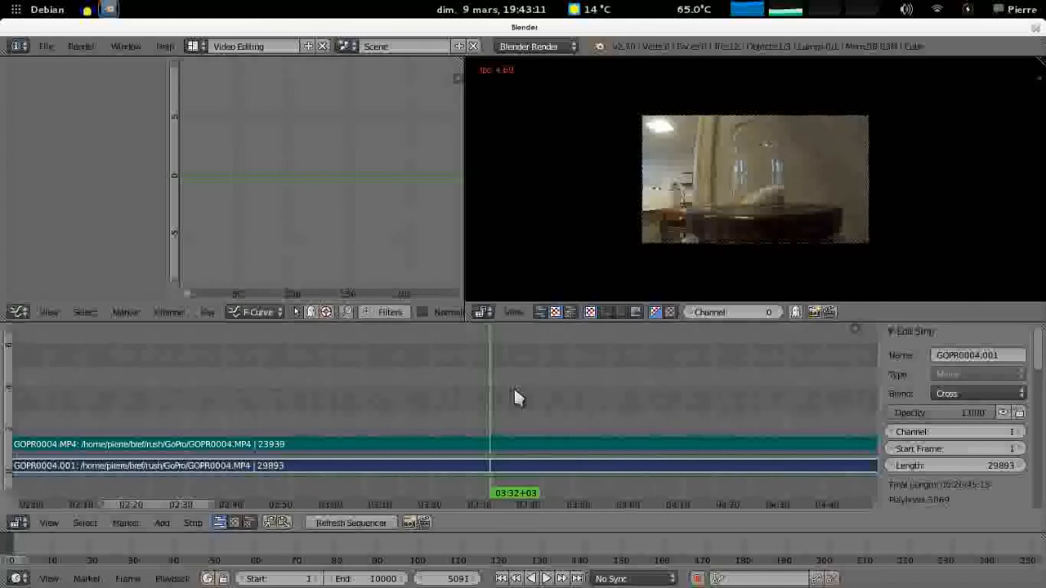
# - Enable Proxy / Timecode for the GOPR0004 movie strip
pyautogui.scroll(-5, 514, 386)
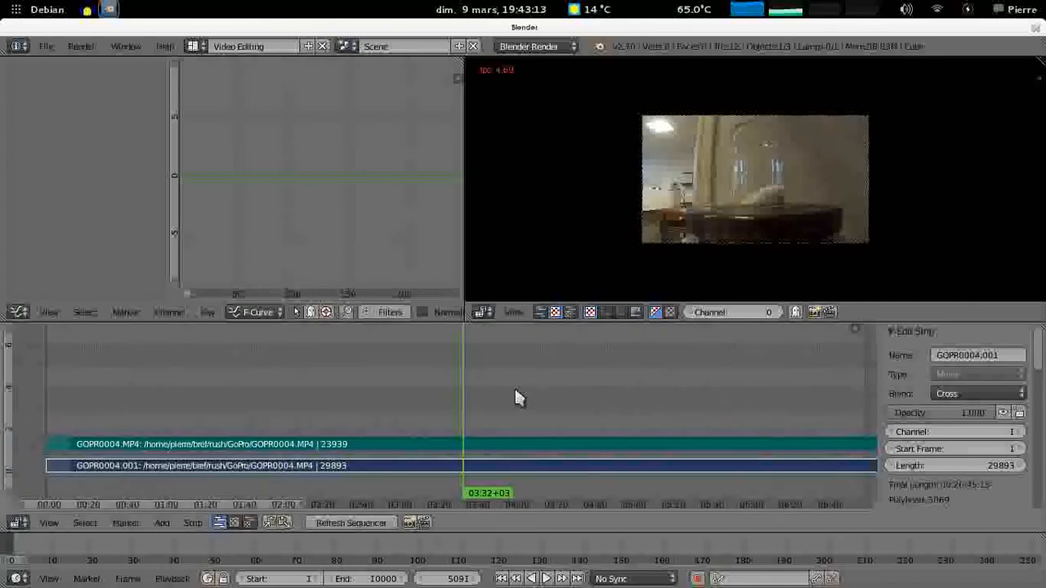
pyautogui.scroll(-5, 516, 393)
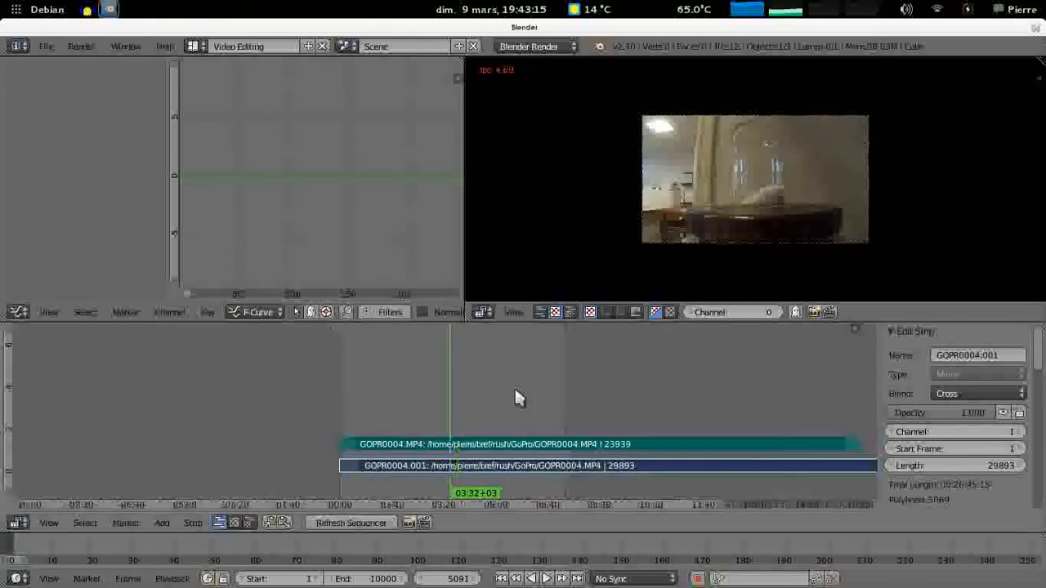
pyautogui.scroll(4, 519, 394)
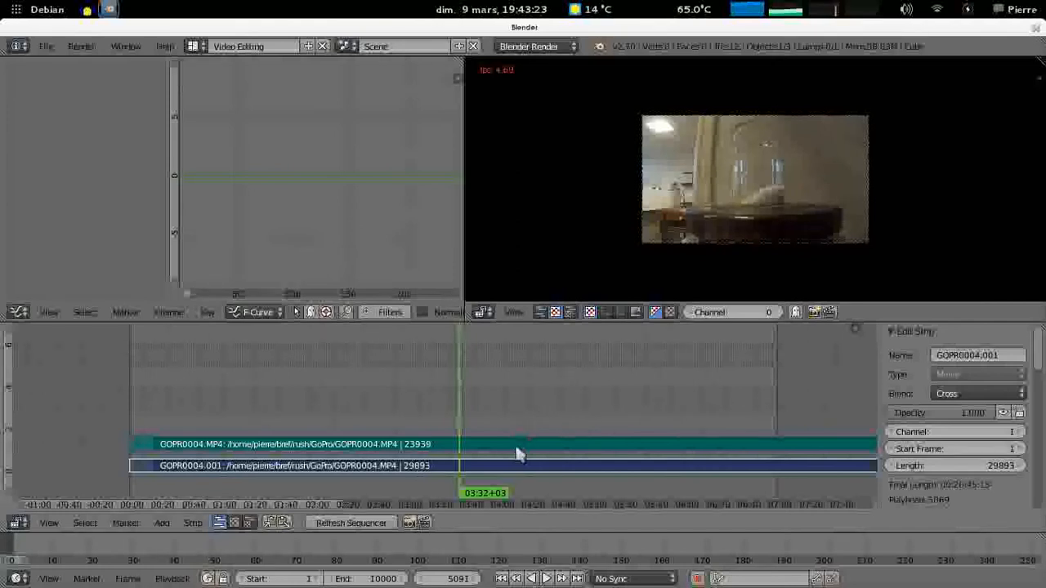
pyautogui.scroll(-12, 991, 439)
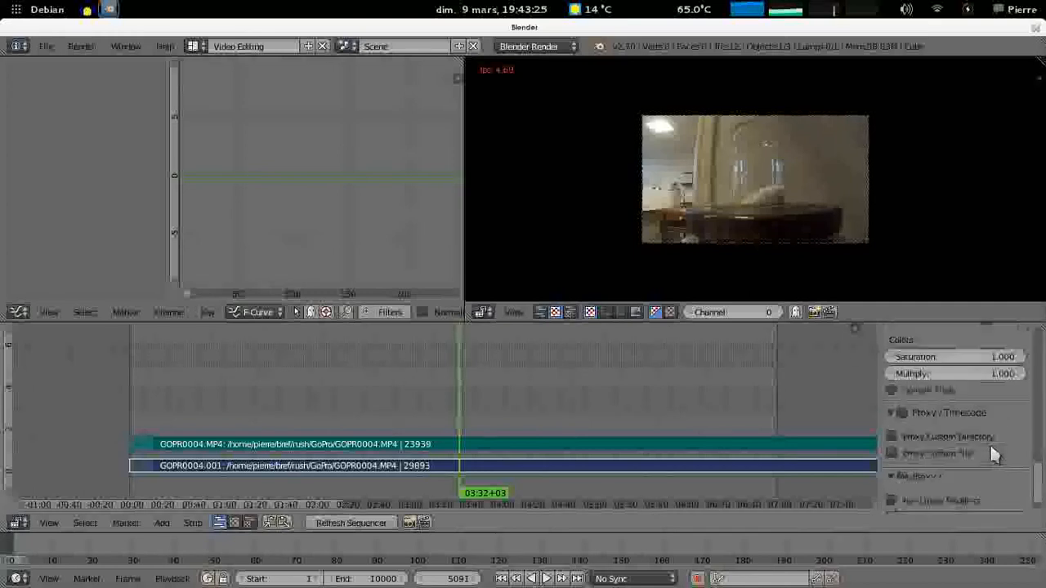
pyautogui.click(900, 392)
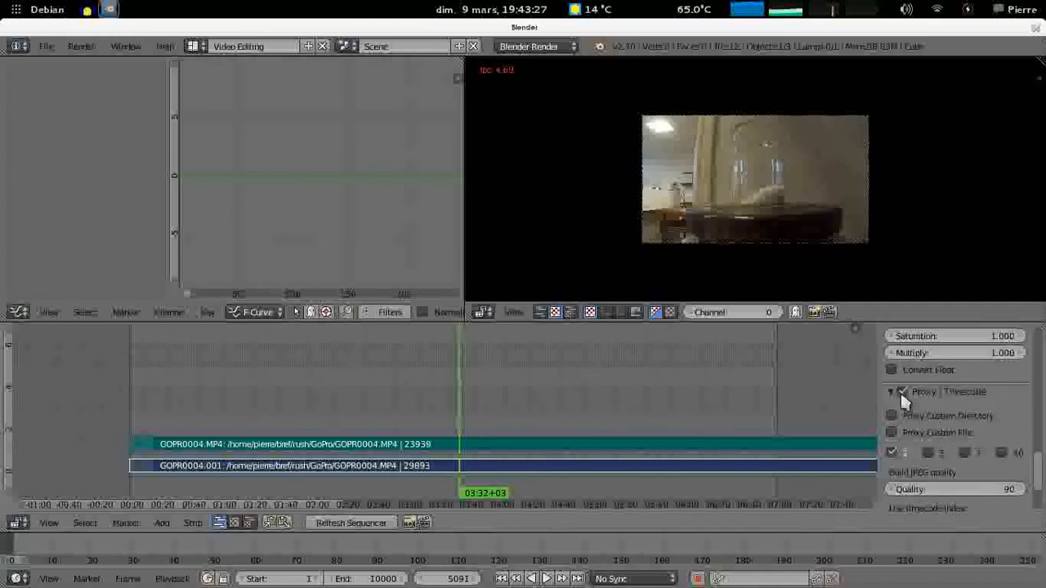
pyautogui.scroll(-3, 996, 425)
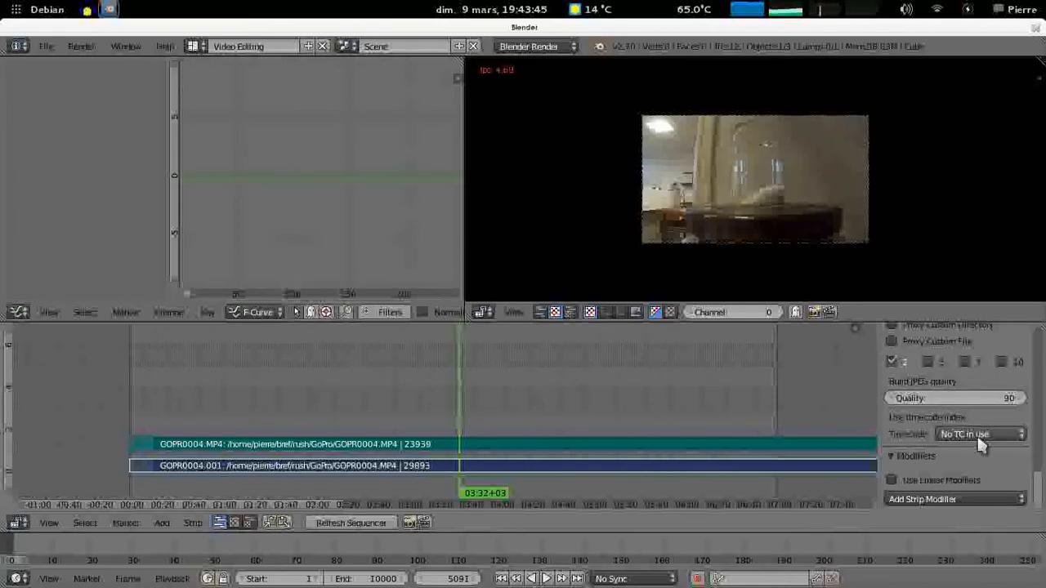
pyautogui.scroll(1, 976, 434)
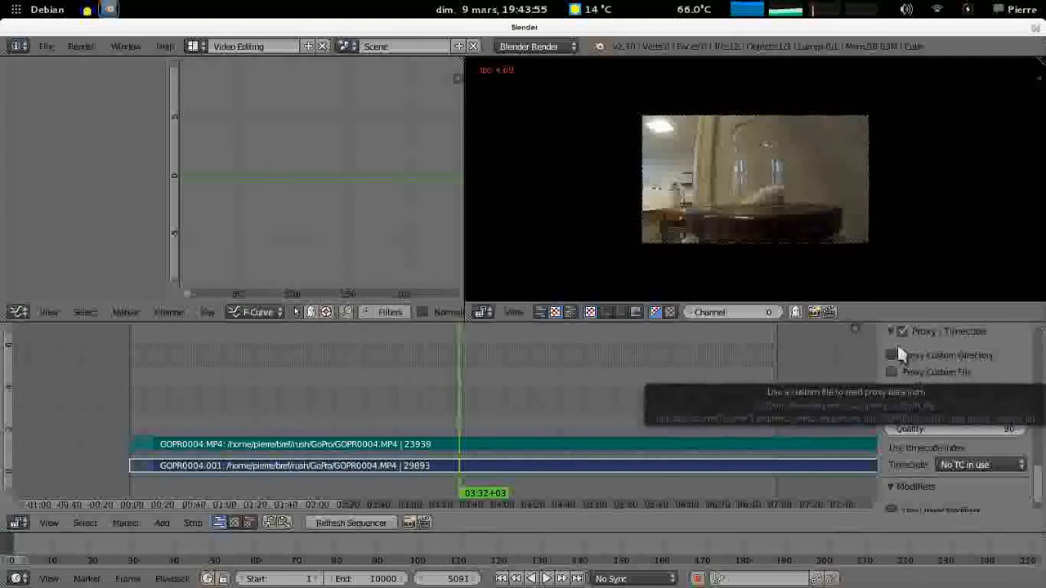
pyautogui.click(895, 372)
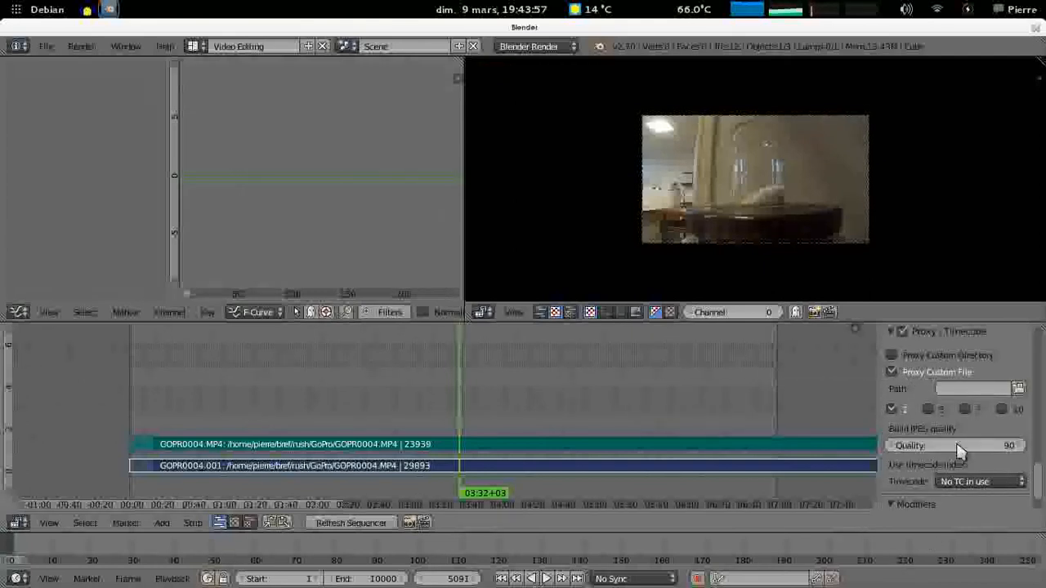
pyautogui.hotkey('ctrl', 'z')
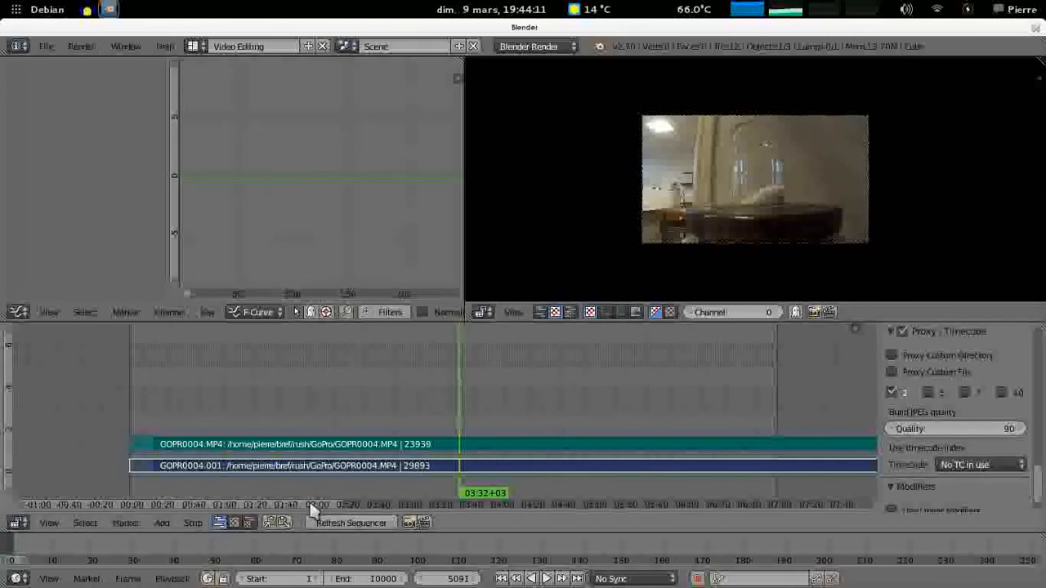
# - Enlarge the sequencer area and rebuild the proxy and timecode indices for the GOPR0004 movie strip
pyautogui.moveTo(277, 536); pyautogui.dragTo(279, 572)
pyautogui.click(193, 558)
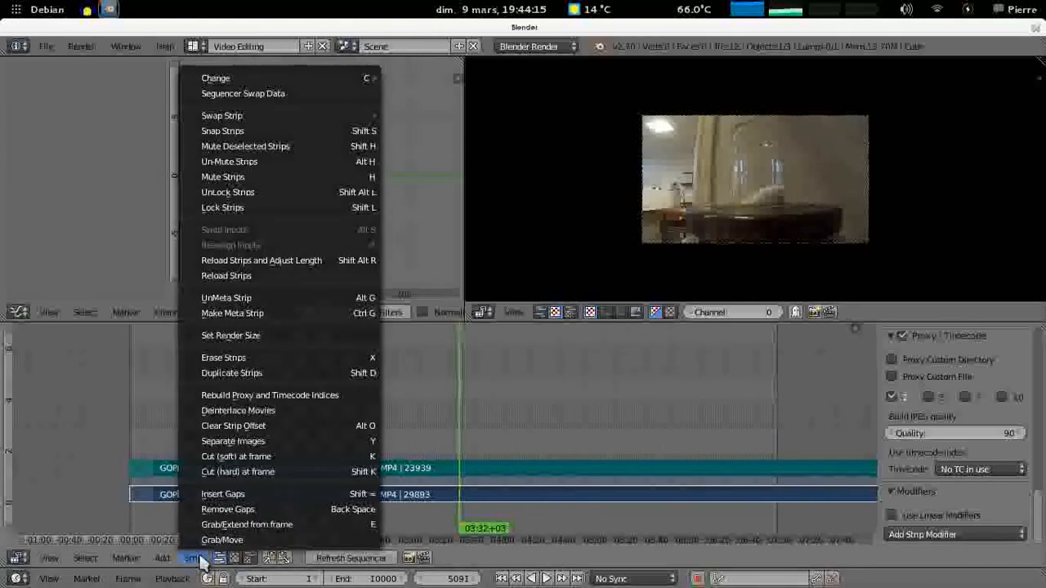
pyautogui.click(278, 396)
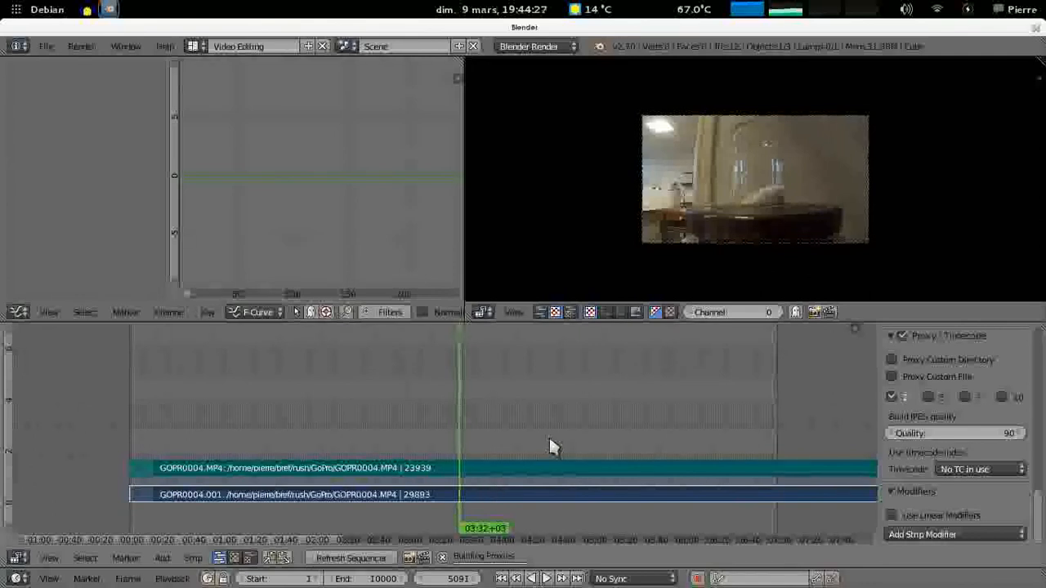
pyautogui.scroll(-1, 550, 436)
pyautogui.moveTo(551, 435); pyautogui.dragTo(423, 390, button='middle')
pyautogui.scroll(-1, 423, 390)
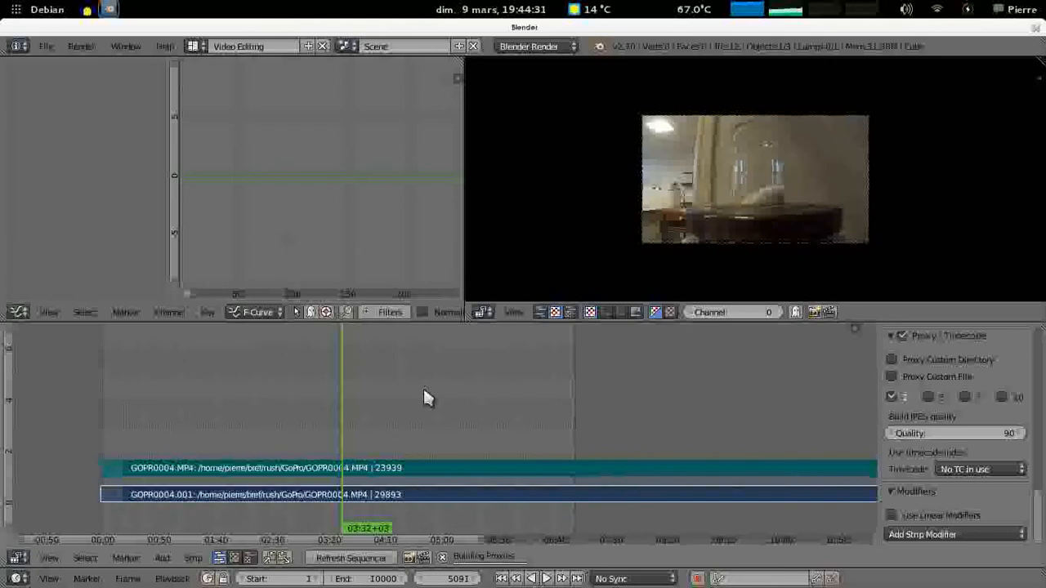
pyautogui.scroll(3, 531, 517)
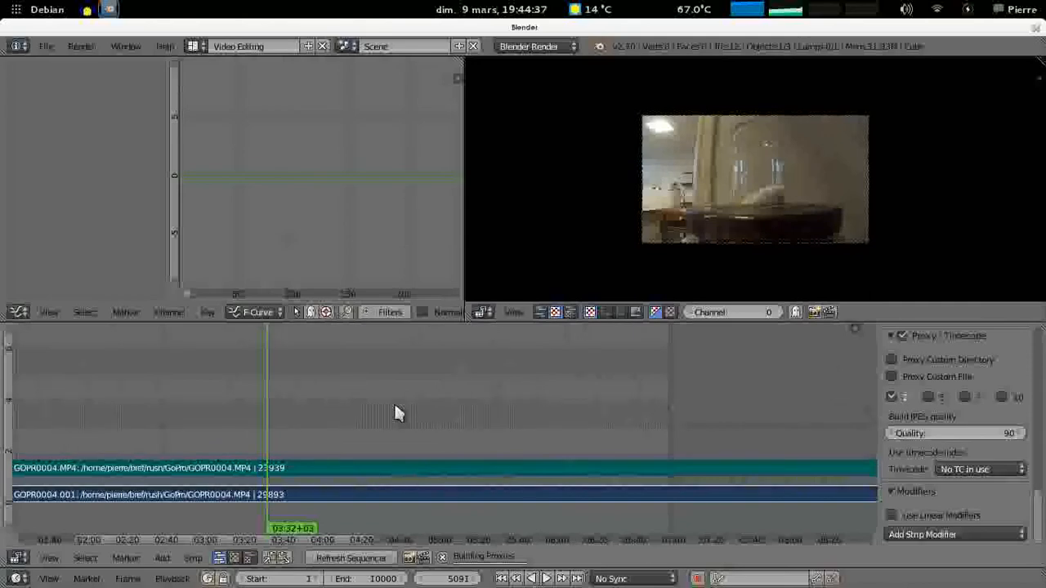
# - Switch to Audacity, start recording a new audio track, and return to Blender
pyautogui.click(87, 9)
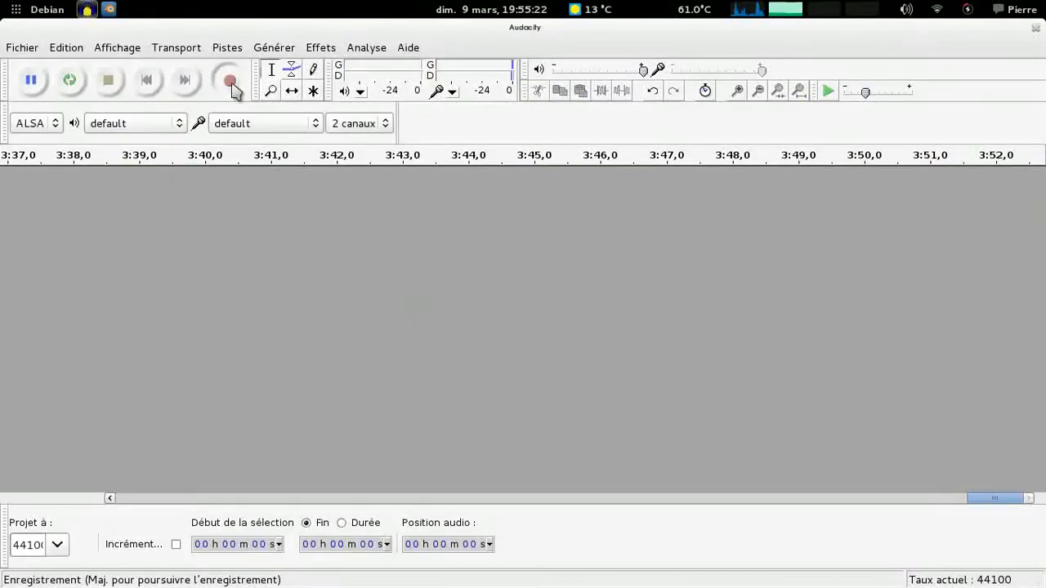
pyautogui.click(230, 81)
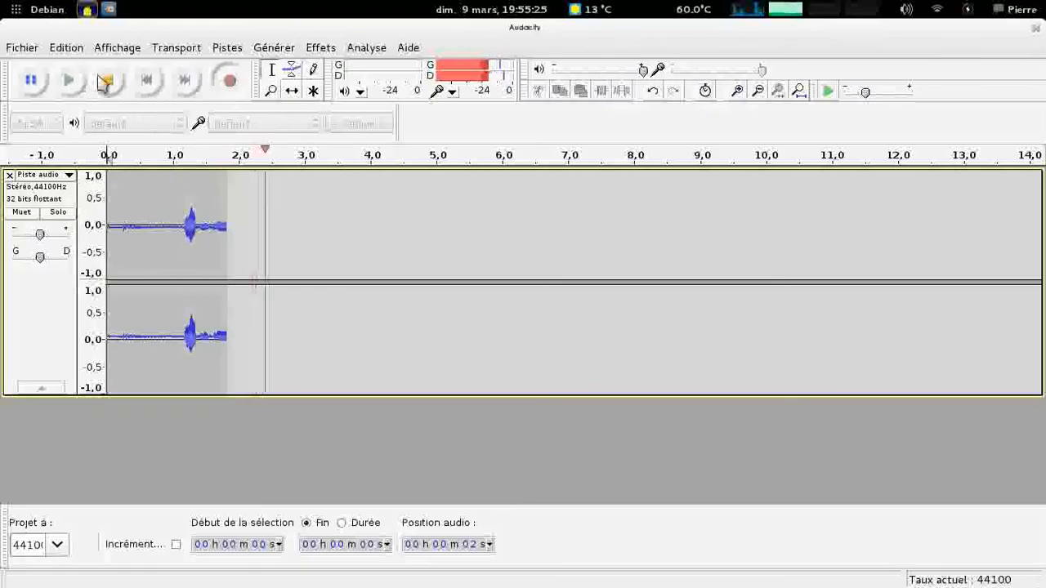
pyautogui.click(111, 10)
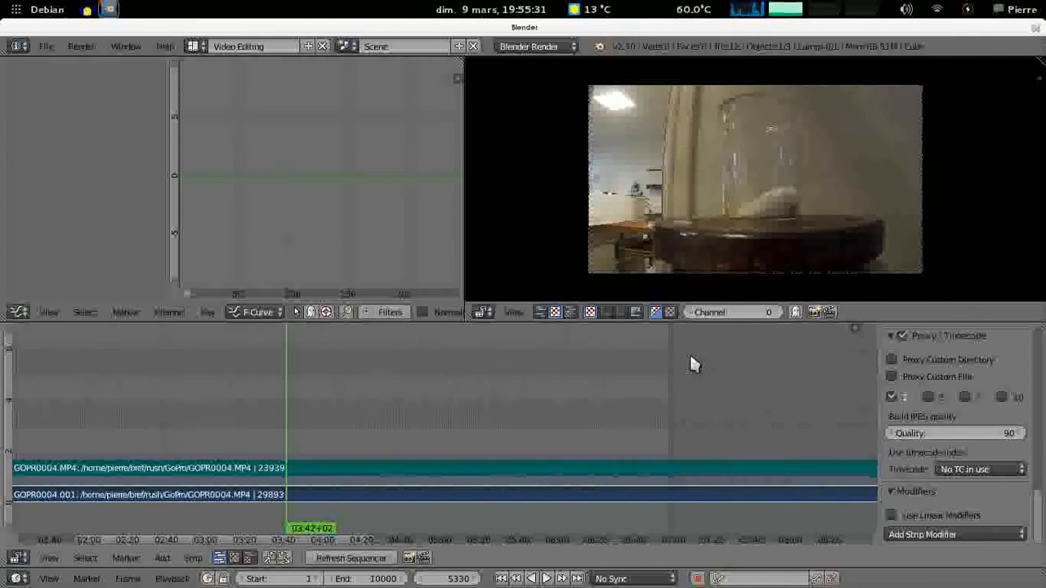
# - Move the playhead to about frame 7244 of the GOPR0004 clip and step back 11 frames one by one
pyautogui.scroll(-4, 468, 401)
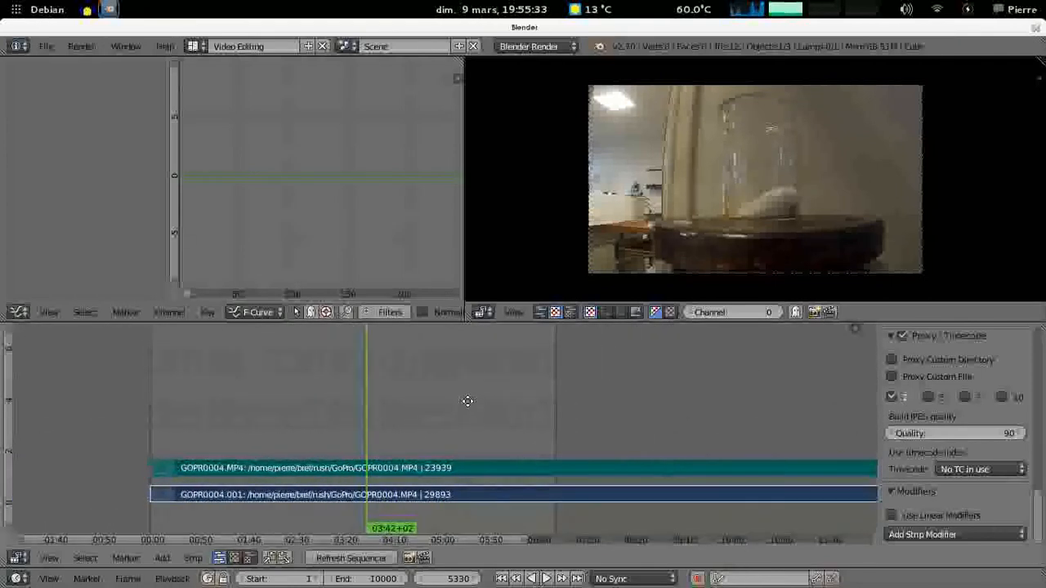
pyautogui.scroll(4, 535, 375)
pyautogui.moveTo(532, 367); pyautogui.dragTo(766, 285, button='middle')
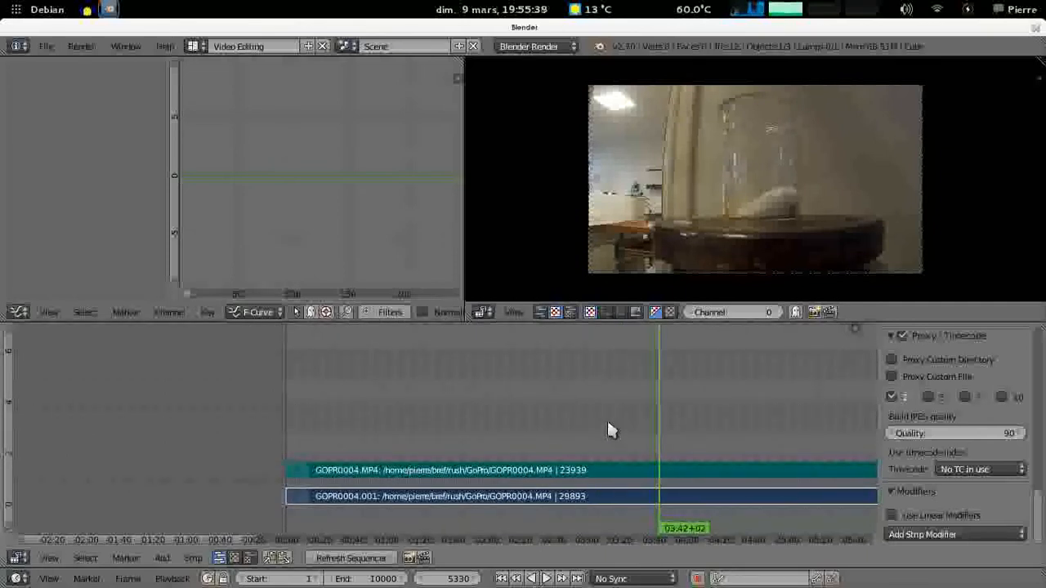
pyautogui.click(786, 423)
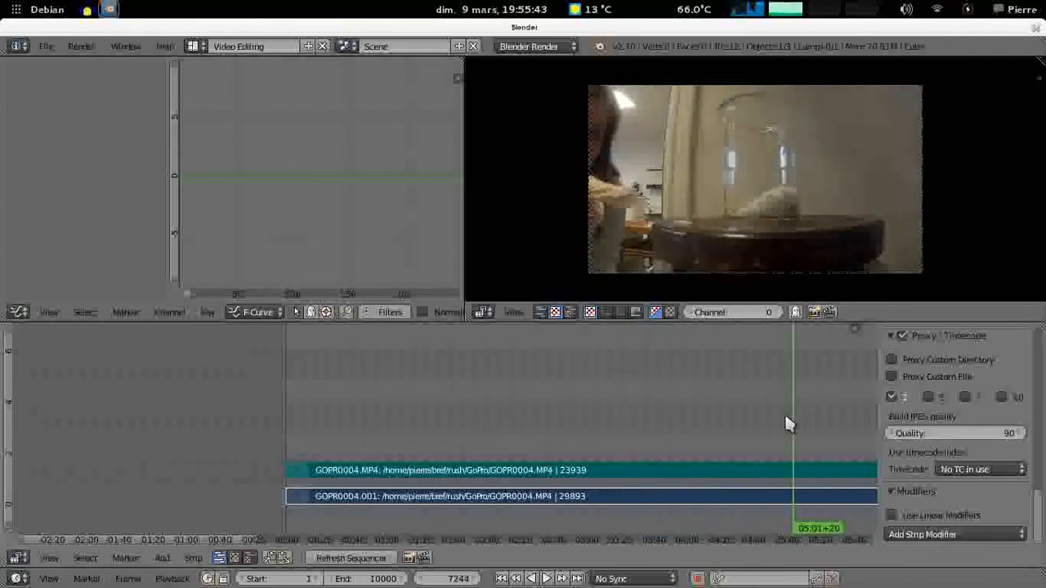
pyautogui.press('Left')
pyautogui.press('Left')
pyautogui.press('Left')
pyautogui.press('Left')
pyautogui.press('Left')
pyautogui.press('Left')
pyautogui.press('Left')
pyautogui.press('Left')
pyautogui.press('Left')
pyautogui.press('Left')
pyautogui.press('Left')
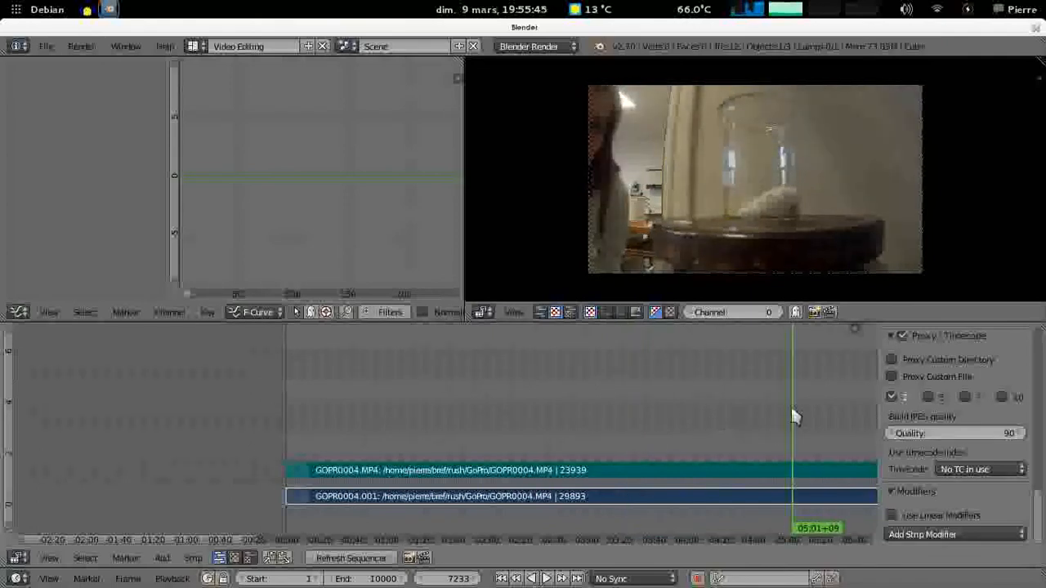
# - Preview the GOPR0004 footage at about frame 6117 and about frame 8342
pyautogui.click(714, 400)
pyautogui.moveTo(714, 400); pyautogui.dragTo(506, 384, button='middle')
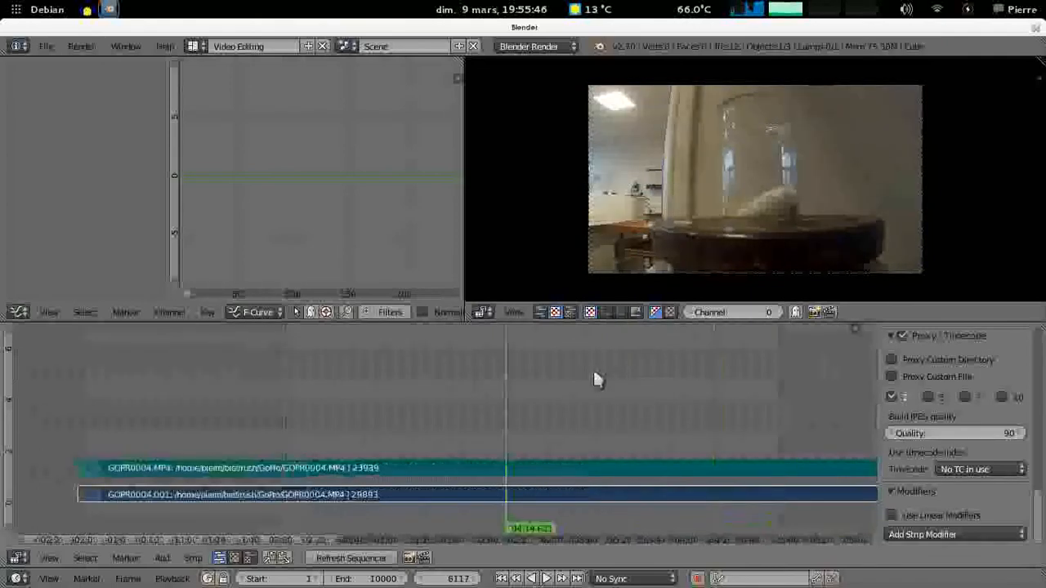
pyautogui.click(661, 398)
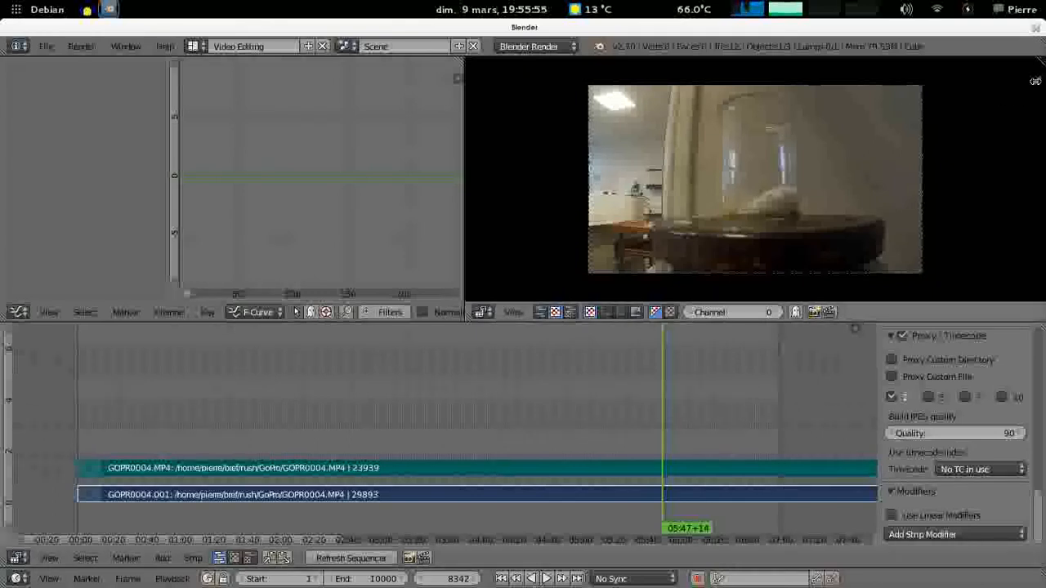
# - Show the preview's properties and set its proxy render size to Proxy size 25%
pyautogui.moveTo(1035, 81)
pyautogui.mouseDown()
pyautogui.moveTo(812, 78)
pyautogui.moveTo(880, 73)
pyautogui.mouseUp()
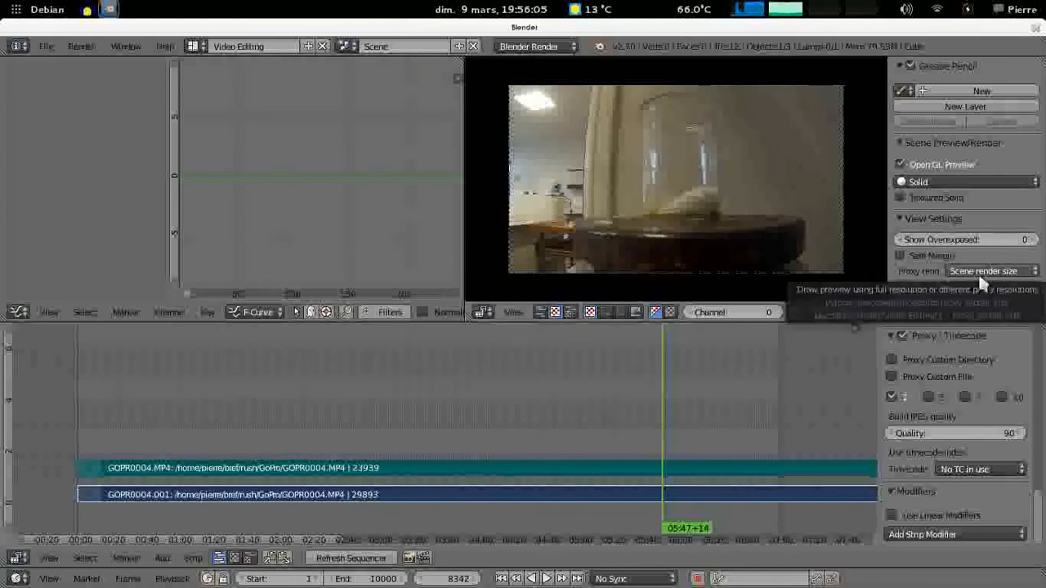
pyautogui.click(985, 272)
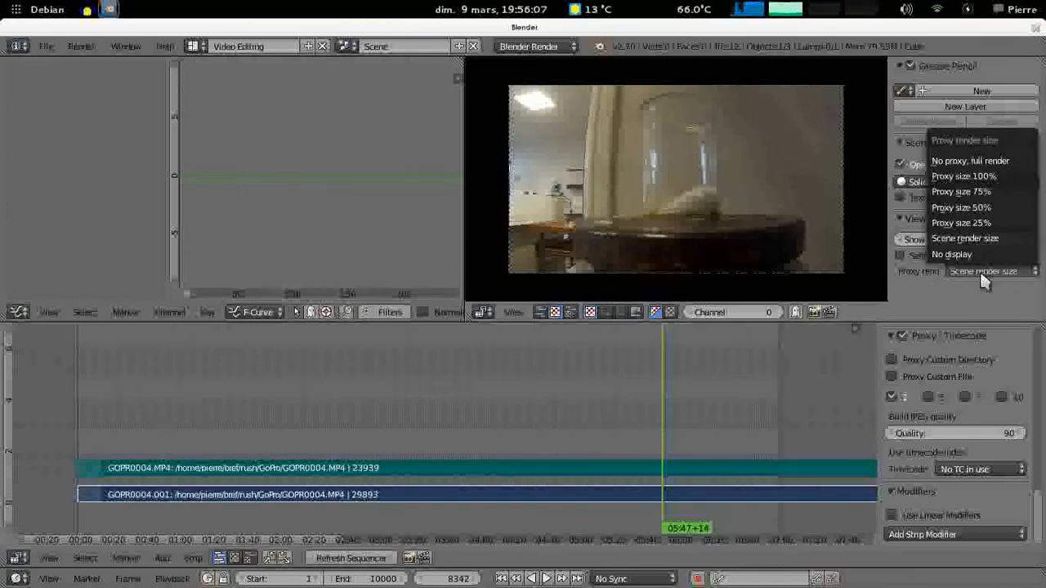
pyautogui.click(1003, 227)
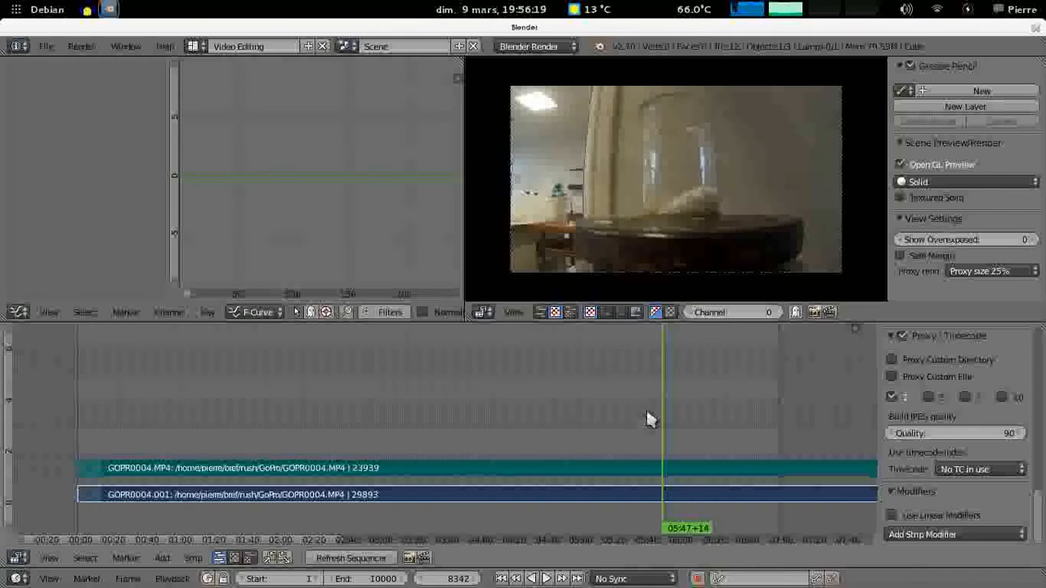
# - Scrub the GOPR0004 clip to about frame 7872 and play back a few seconds of it from there
pyautogui.moveTo(663, 420); pyautogui.dragTo(630, 460)
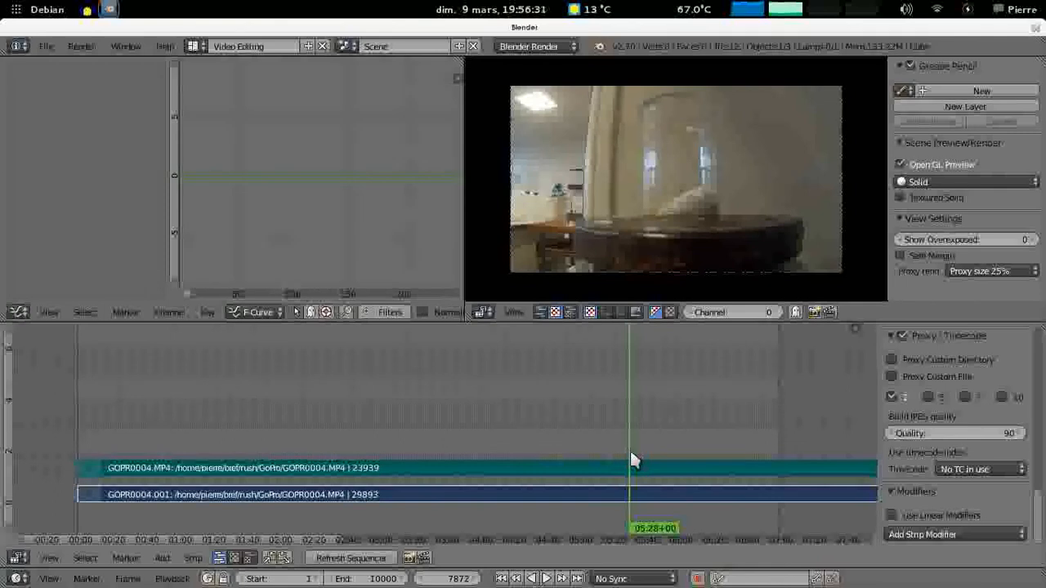
pyautogui.hotkey('alt', 'a')
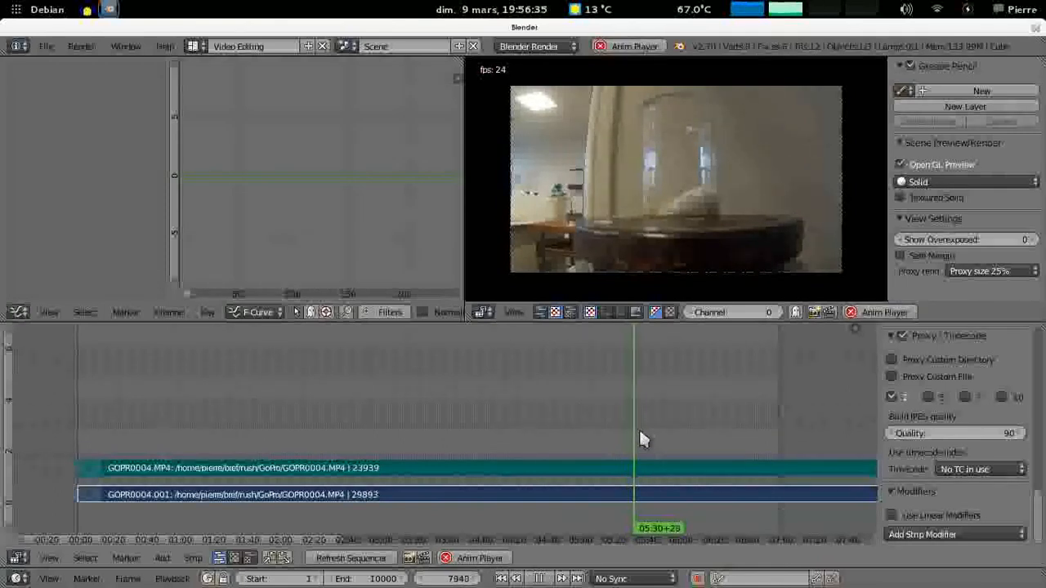
pyautogui.hotkey('alt', 'a')
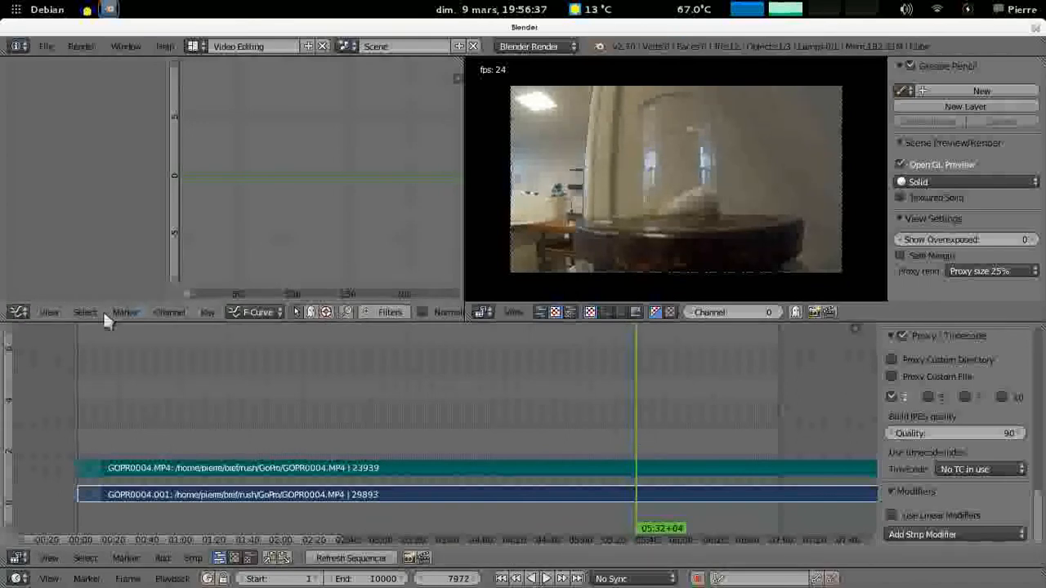
# - Change the graph editor area into the Properties editor to display the scene's render settings
pyautogui.click(19, 312)
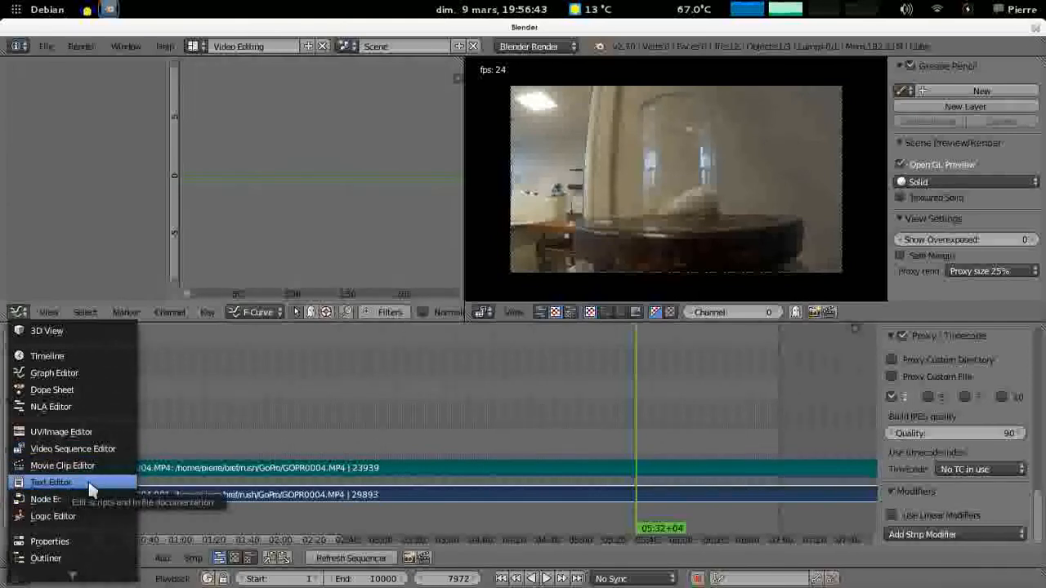
pyautogui.scroll(-2, 108, 511)
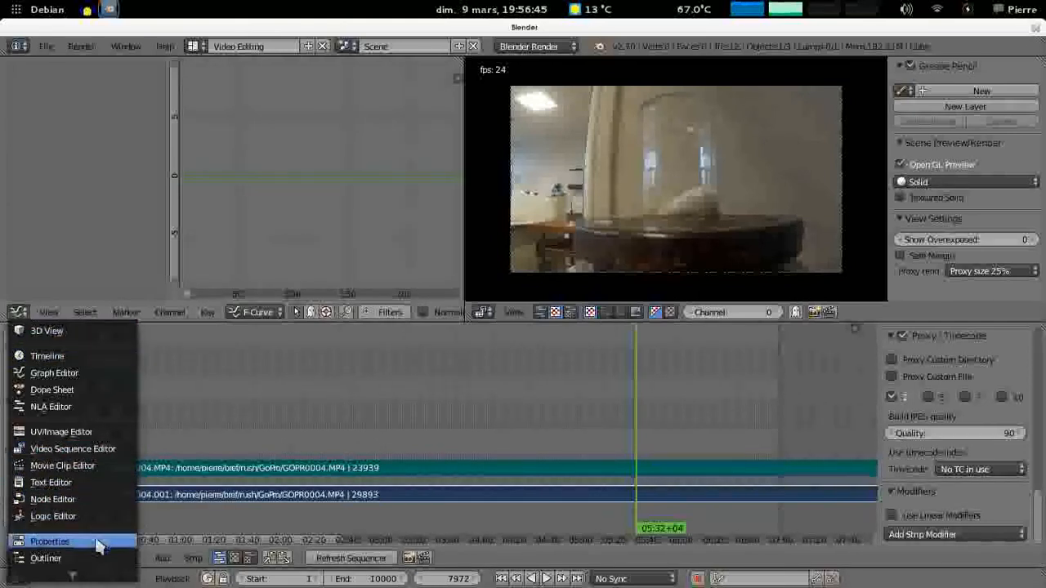
pyautogui.click(114, 541)
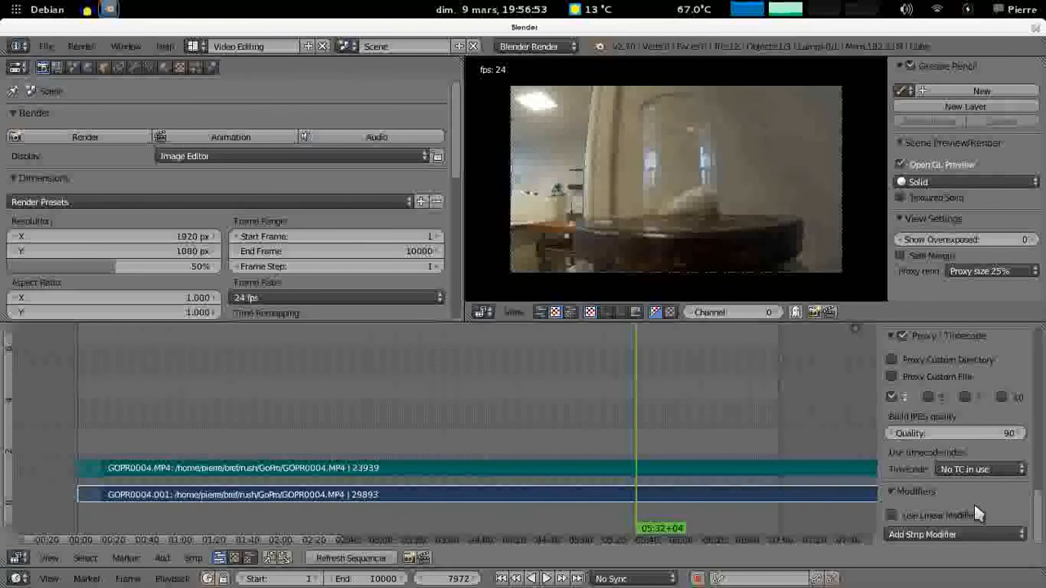
pyautogui.scroll(2, 973, 502)
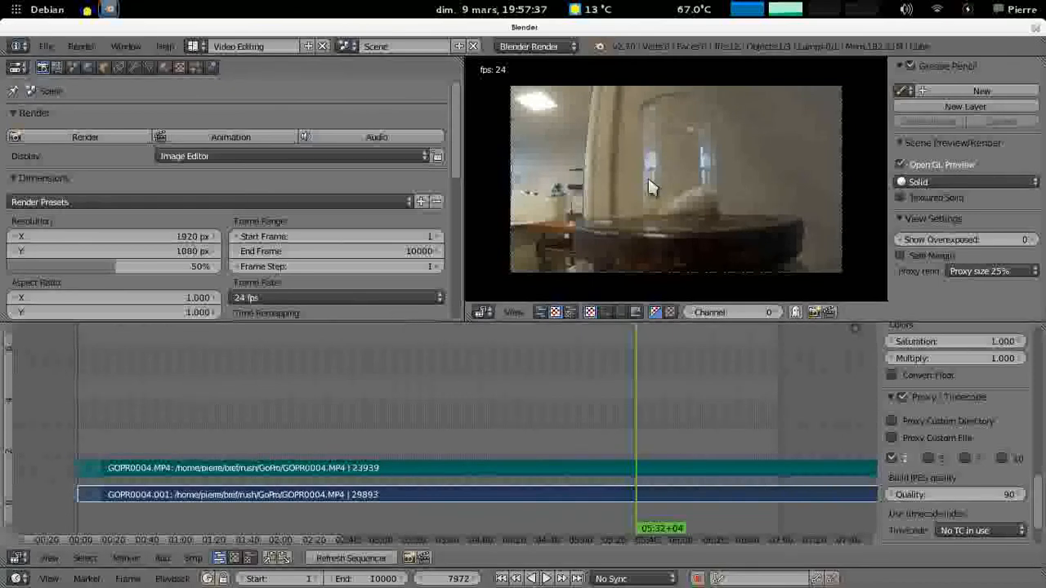
# - Render the current frame and switch the area showing the result back to the Video Sequence Editor
pyautogui.press('F12')
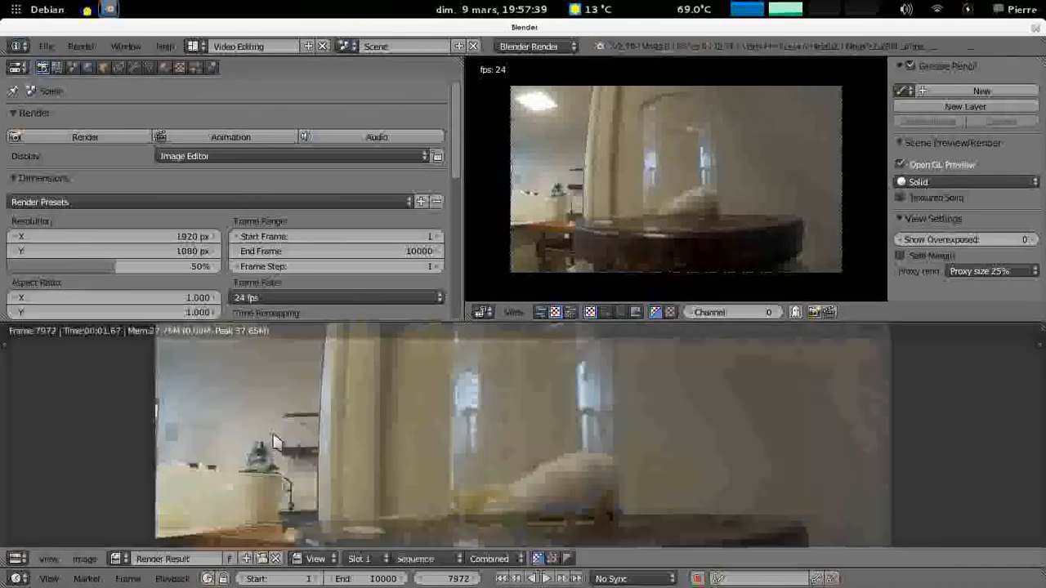
pyautogui.click(23, 578)
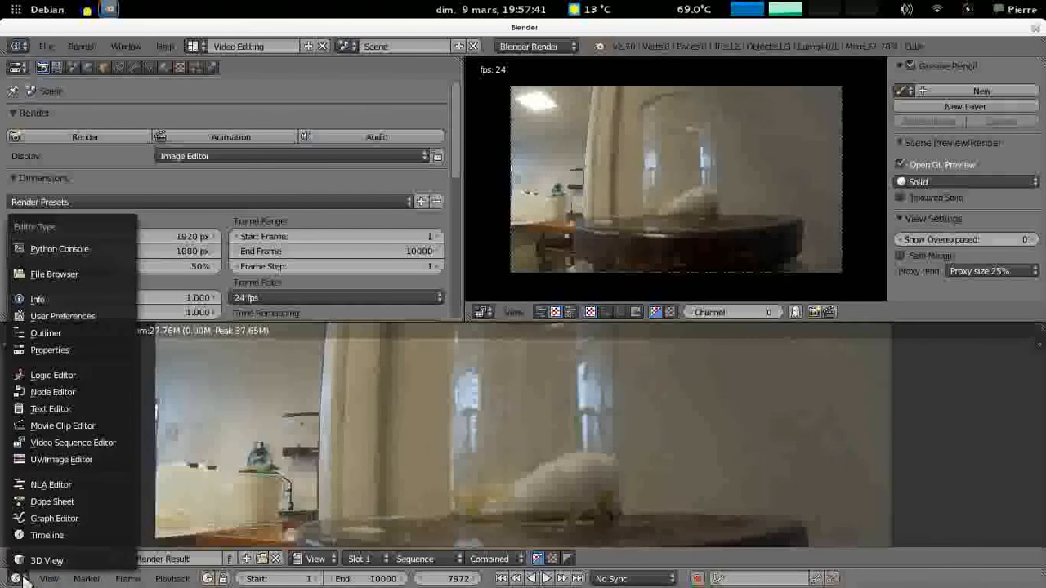
pyautogui.click(68, 425)
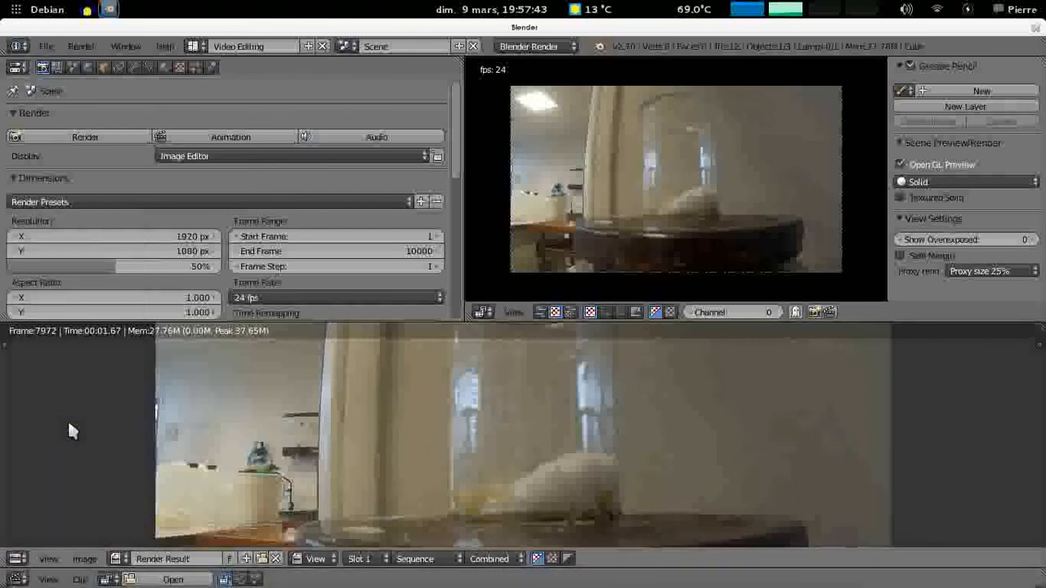
pyautogui.click(14, 559)
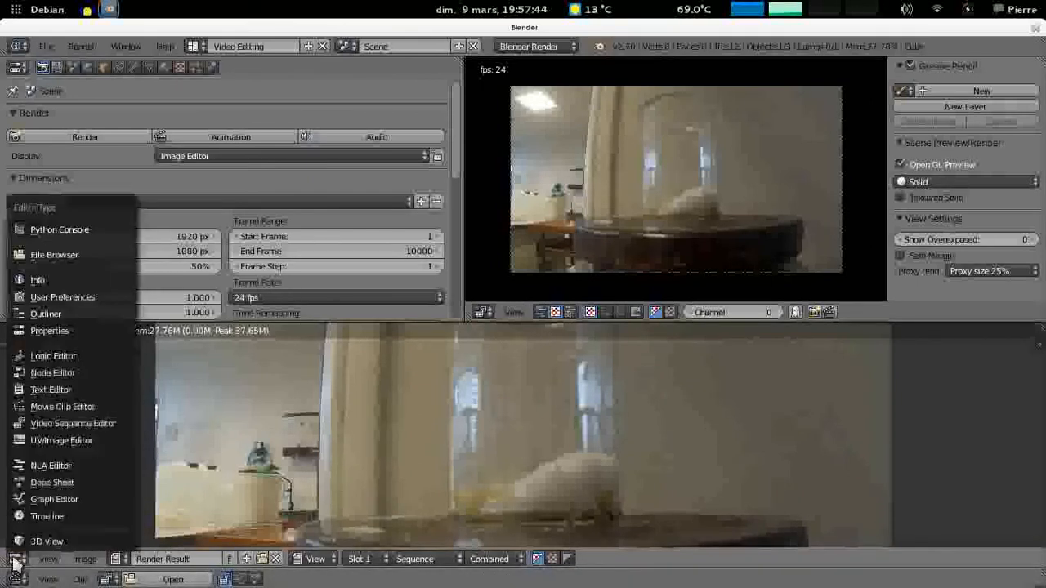
pyautogui.click(82, 406)
pyautogui.click(15, 559)
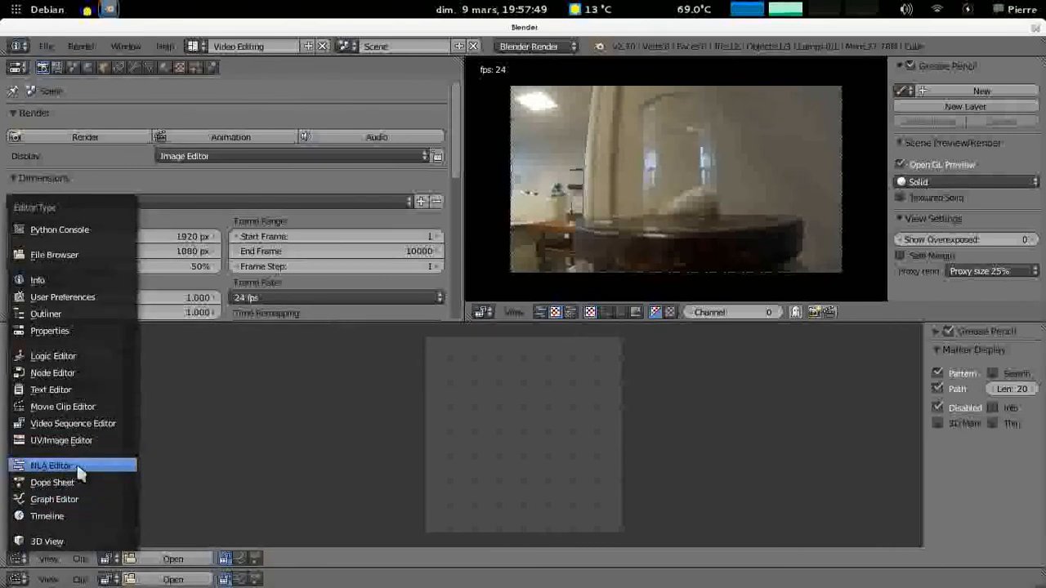
pyautogui.click(78, 422)
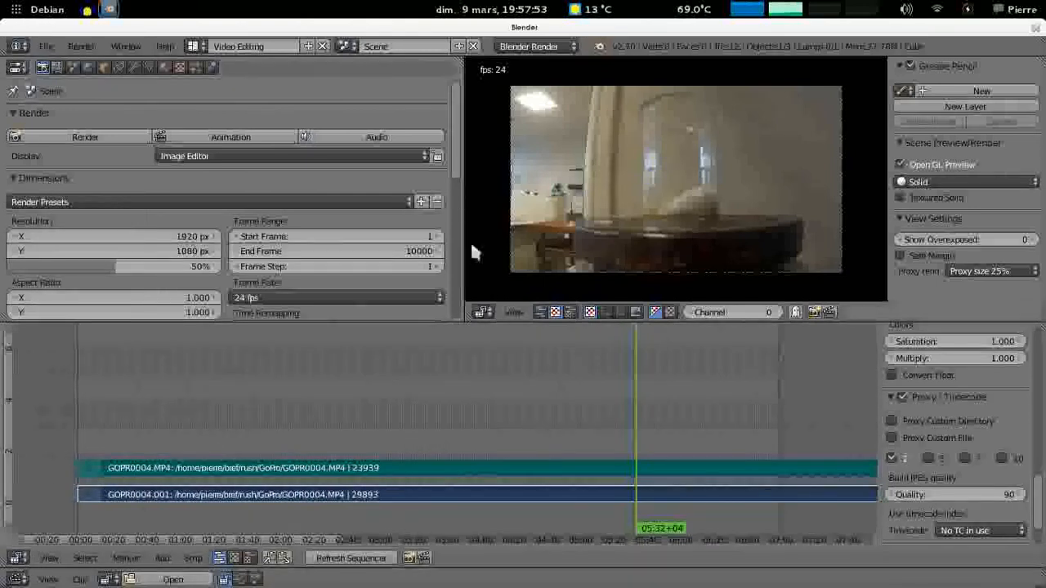
# - Split the preview area vertically, hide the left copy's properties, and resize the areas so both previews have equal width
pyautogui.rightClick(535, 322)
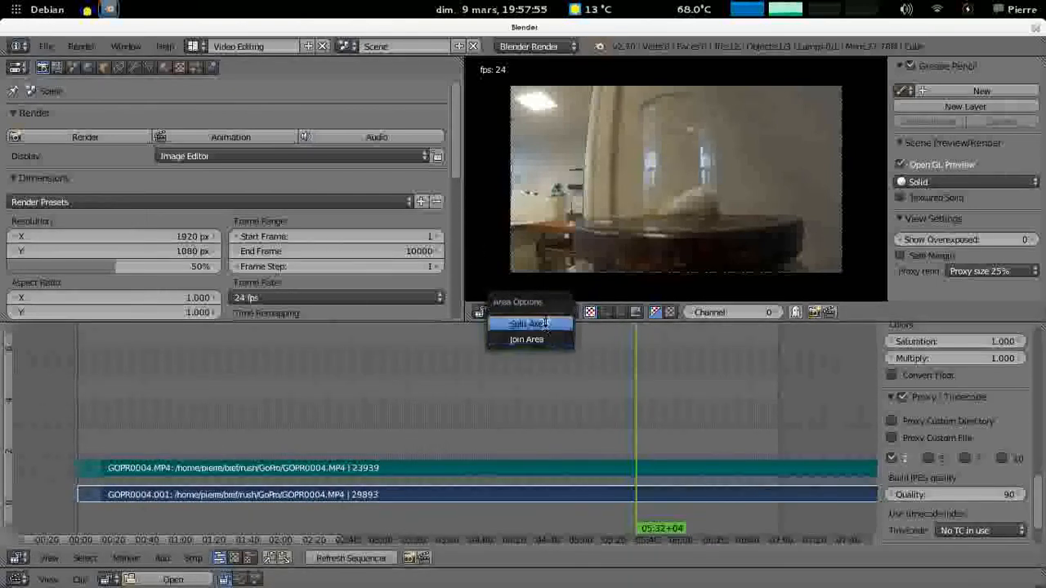
pyautogui.click(528, 323)
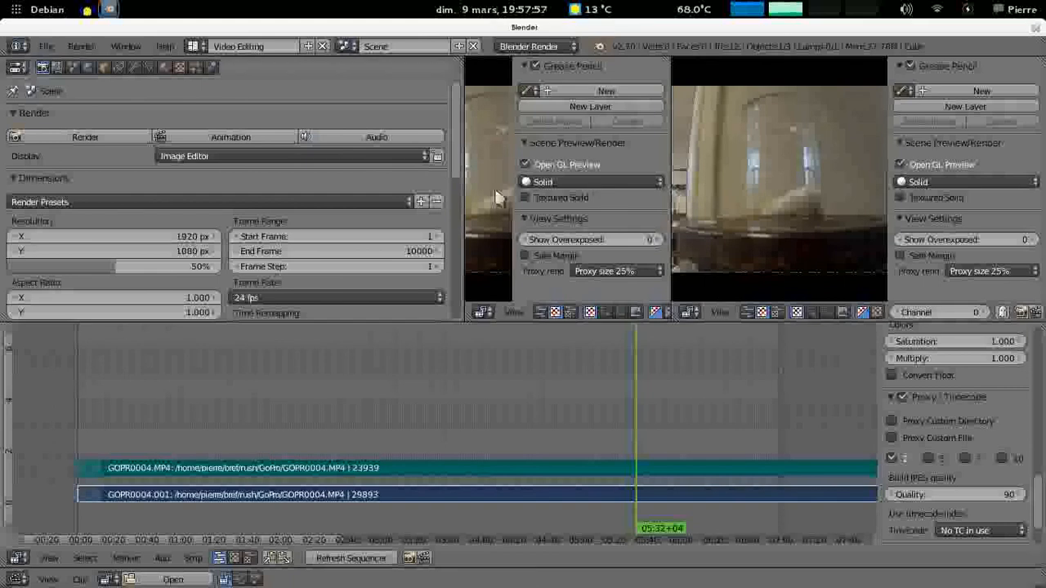
pyautogui.press('n')
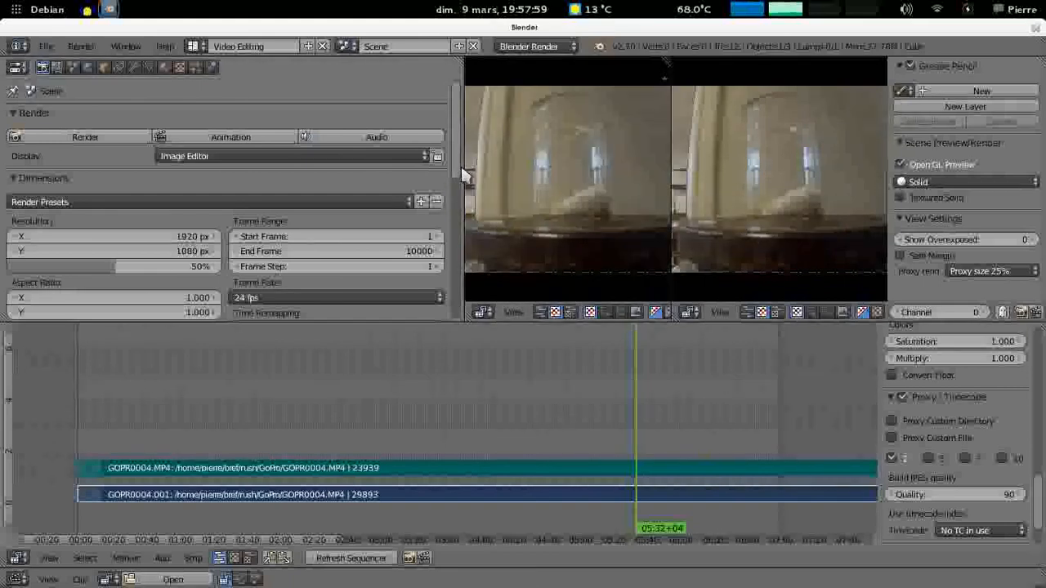
pyautogui.moveTo(457, 180); pyautogui.dragTo(214, 175)
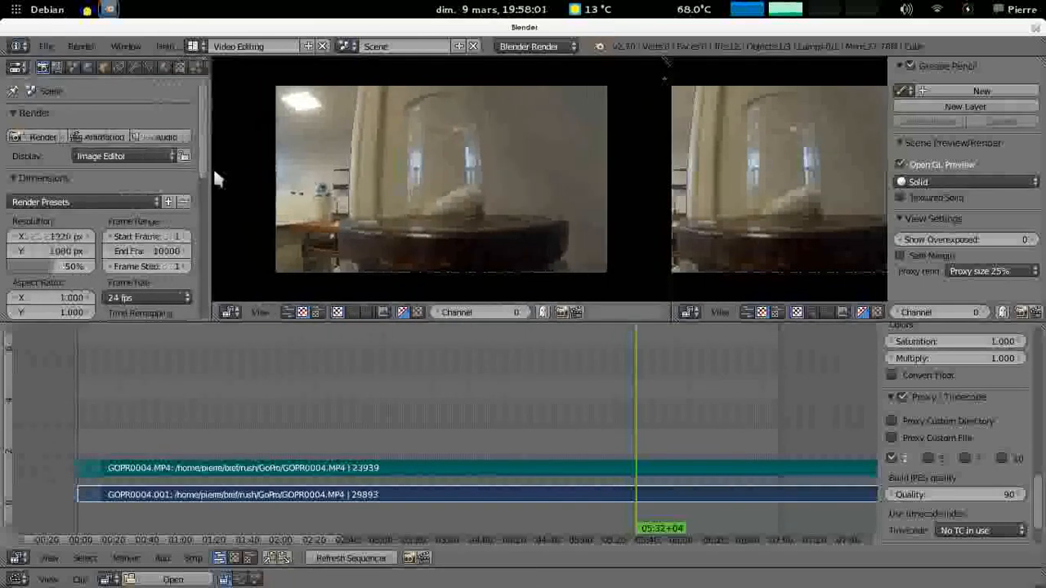
pyautogui.moveTo(670, 207); pyautogui.dragTo(548, 218)
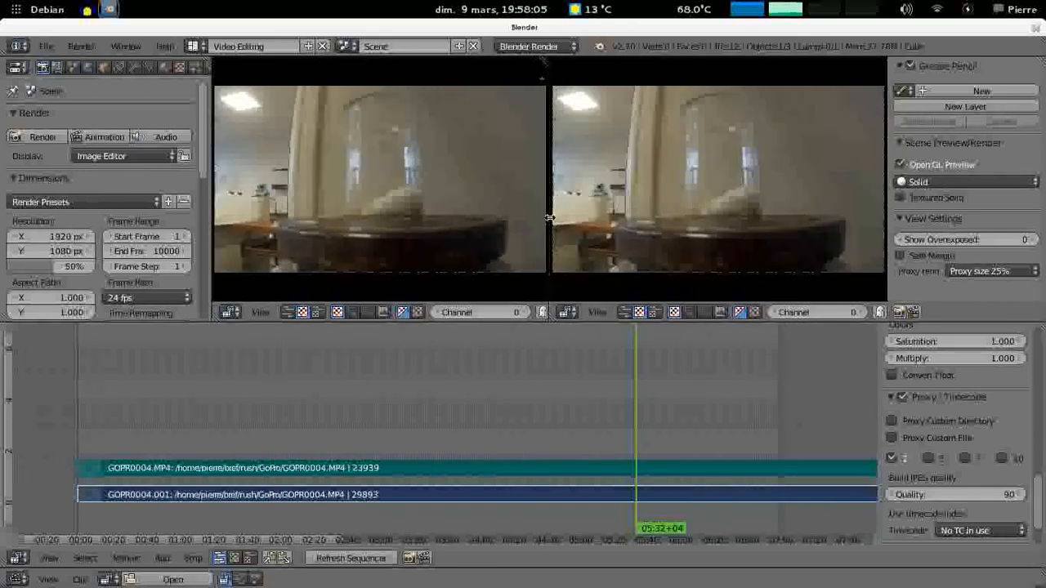
# - Change the left preview into a UV/Image Editor, render the current frame into it, and fit the result to the area
pyautogui.click(231, 313)
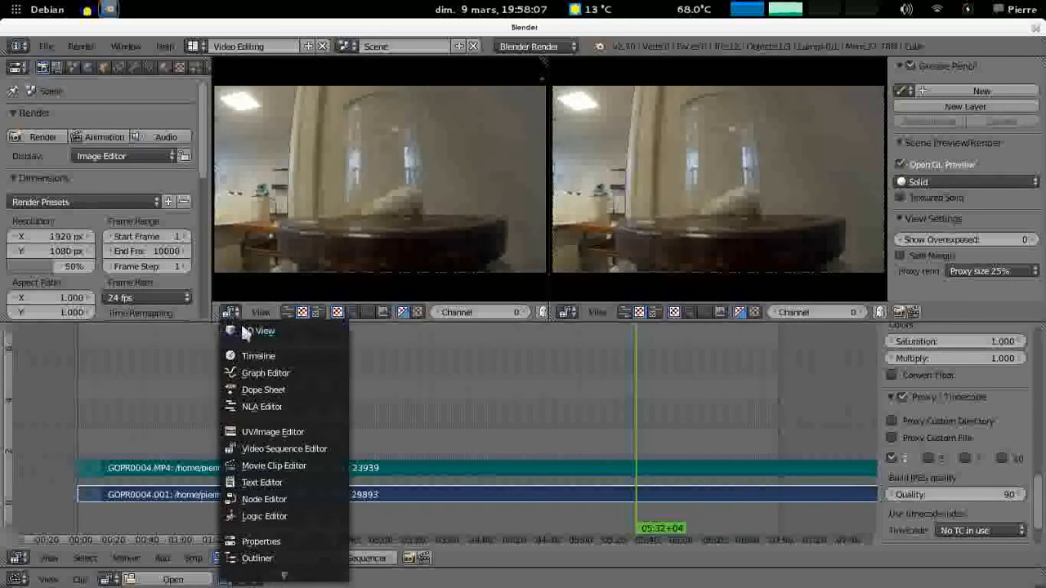
pyautogui.click(293, 431)
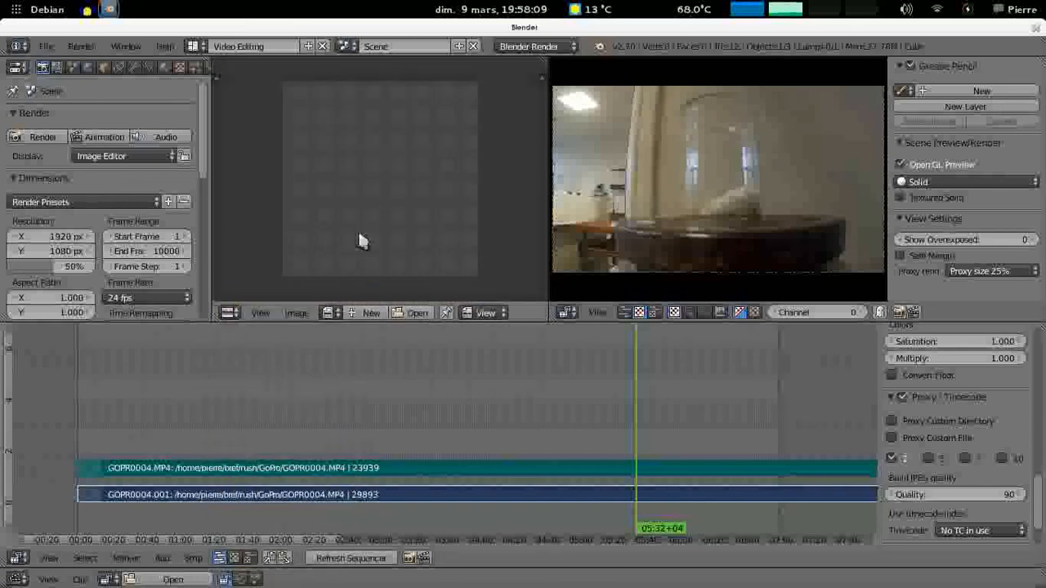
pyautogui.press('F12')
pyautogui.press('Home')
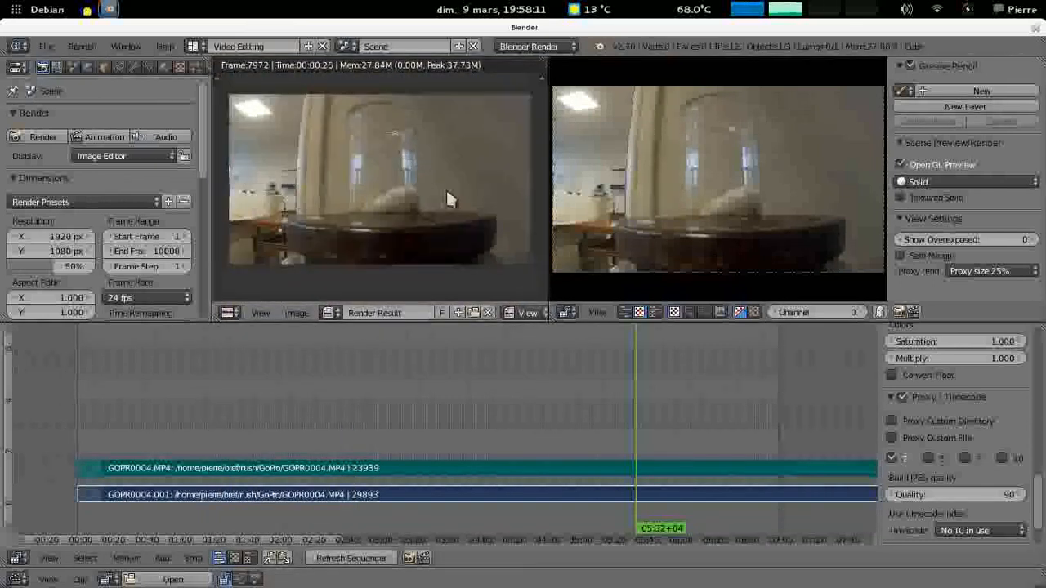
# - Render other frames of the clip, including frames 4262 and 9614, to compare the render result with the 25% proxy preview
pyautogui.click(376, 395)
pyautogui.press('F12')
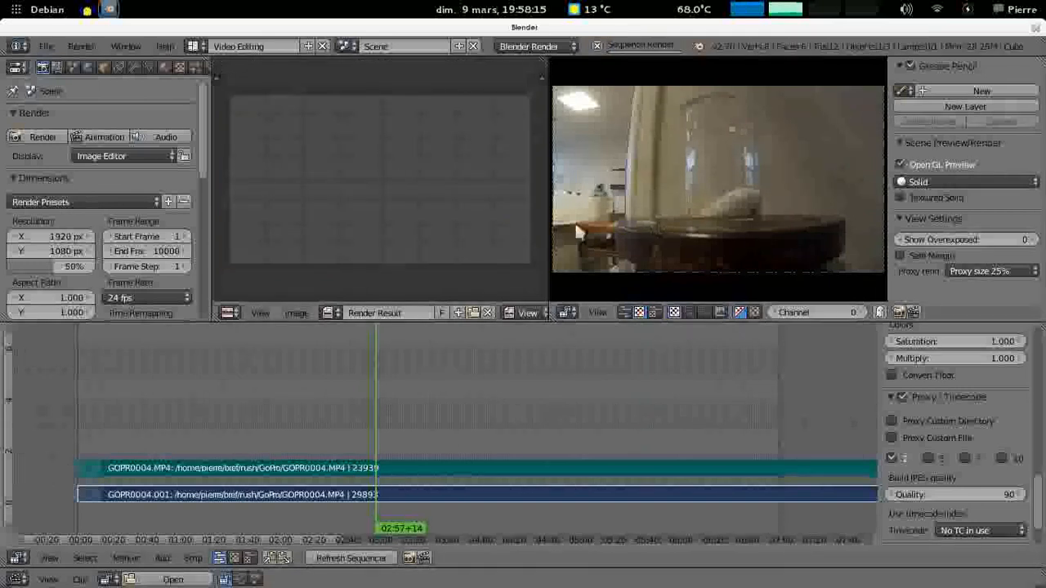
pyautogui.click(731, 422)
pyautogui.scroll(-3, 773, 411)
pyautogui.moveTo(824, 409); pyautogui.dragTo(642, 376, button='middle')
pyautogui.click(689, 385)
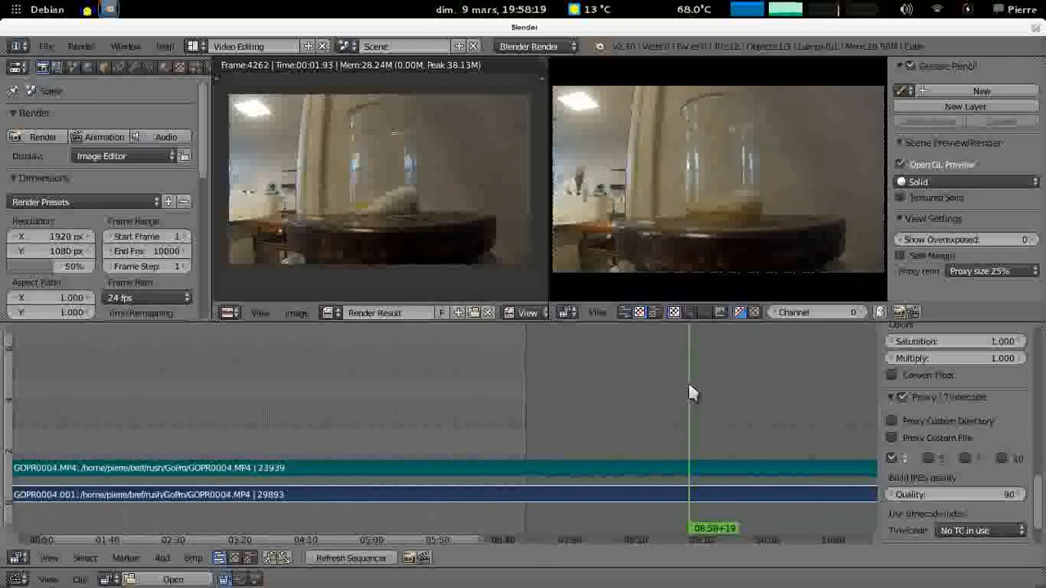
pyautogui.press('F12')
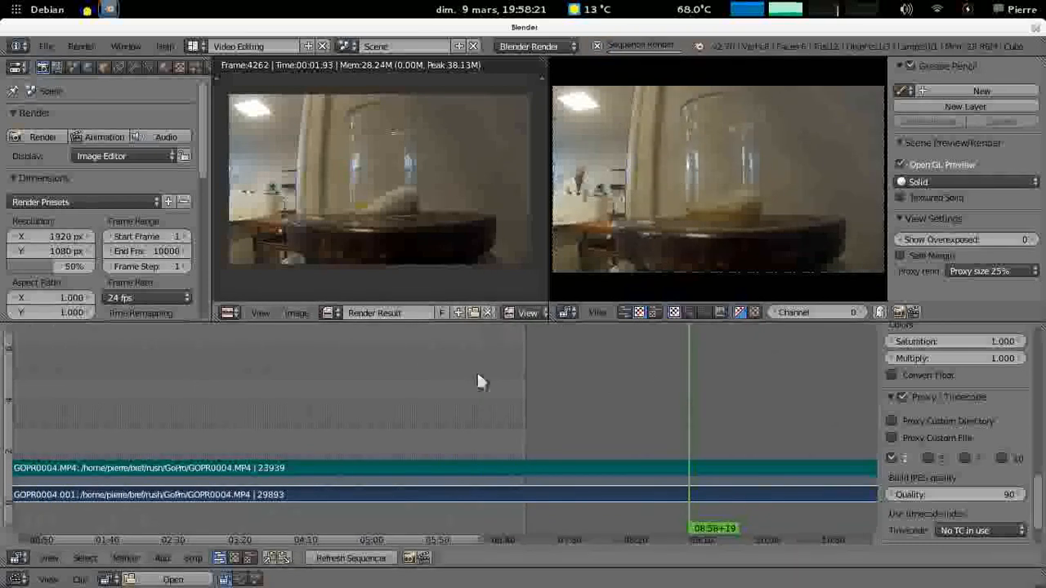
pyautogui.click(505, 417)
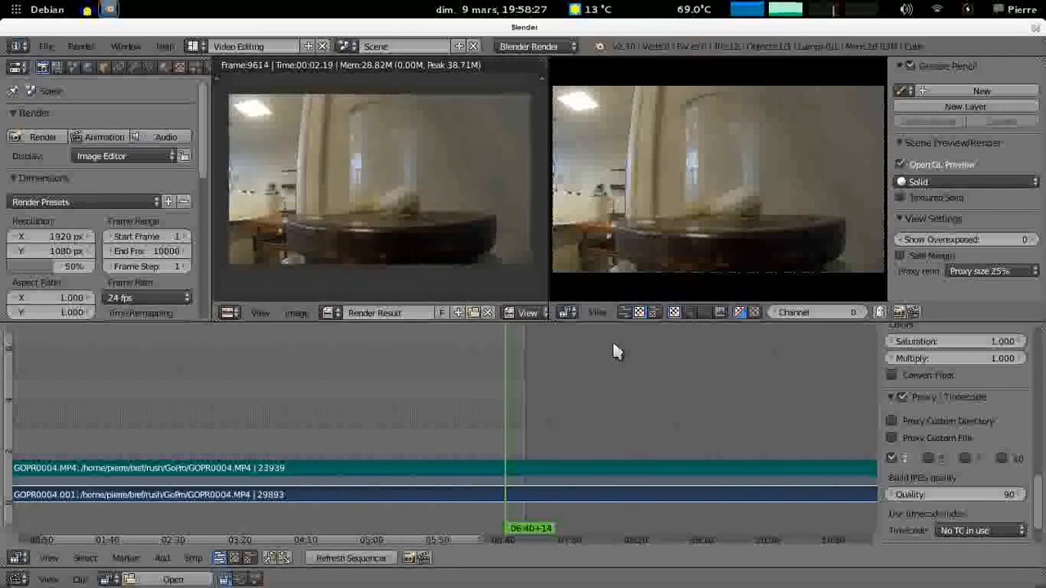
# - Switch to the running audio recording in Audacity
pyautogui.click(98, 9)
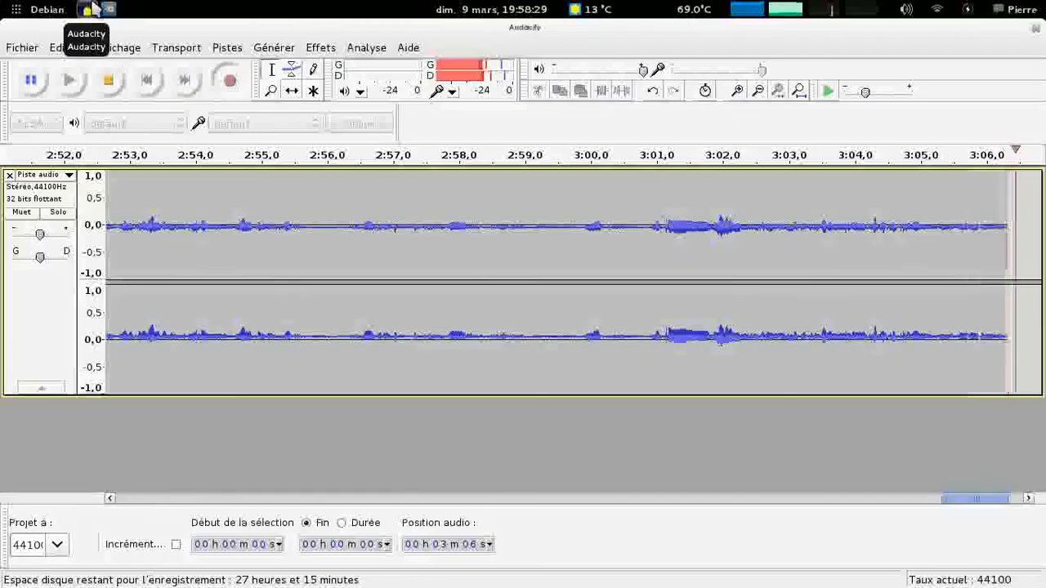